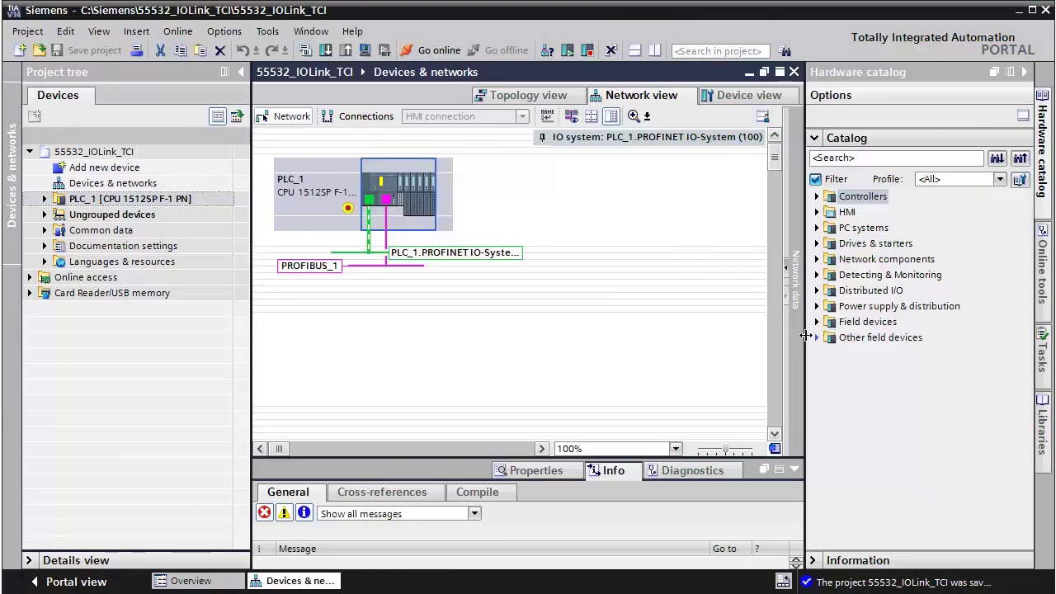
Step: Add the Murrelektronik MVK-MPNIO V5.0 55532 device to the network beside PLC_1
click(816, 338)
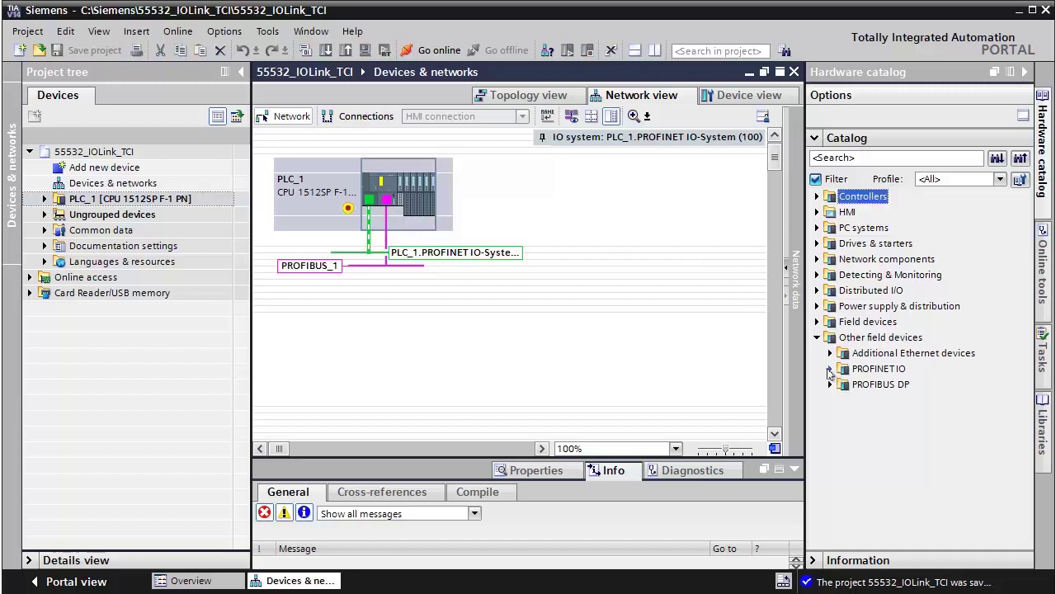
click(830, 370)
click(843, 432)
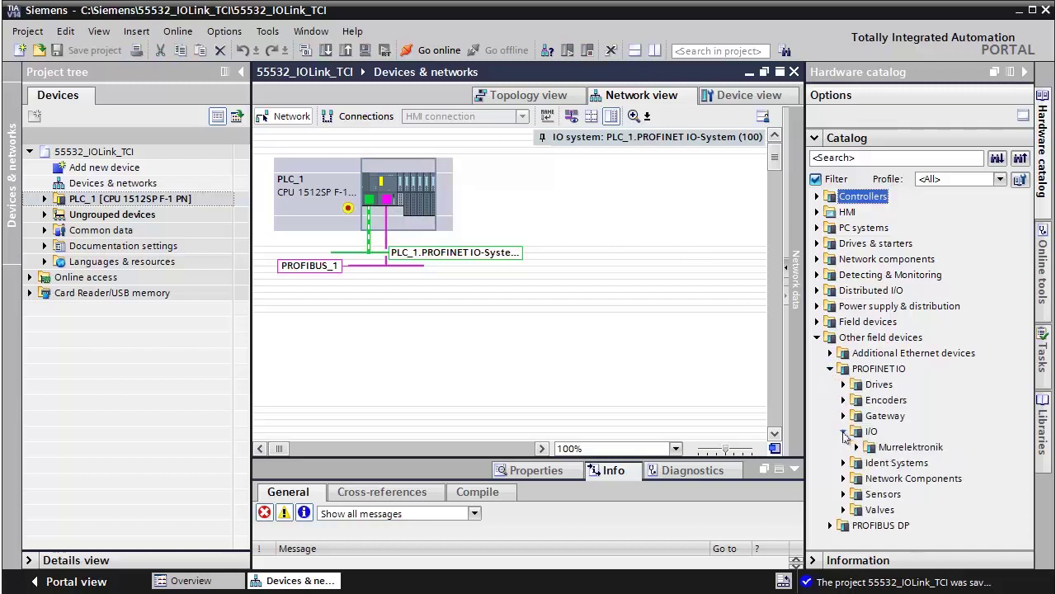
click(855, 447)
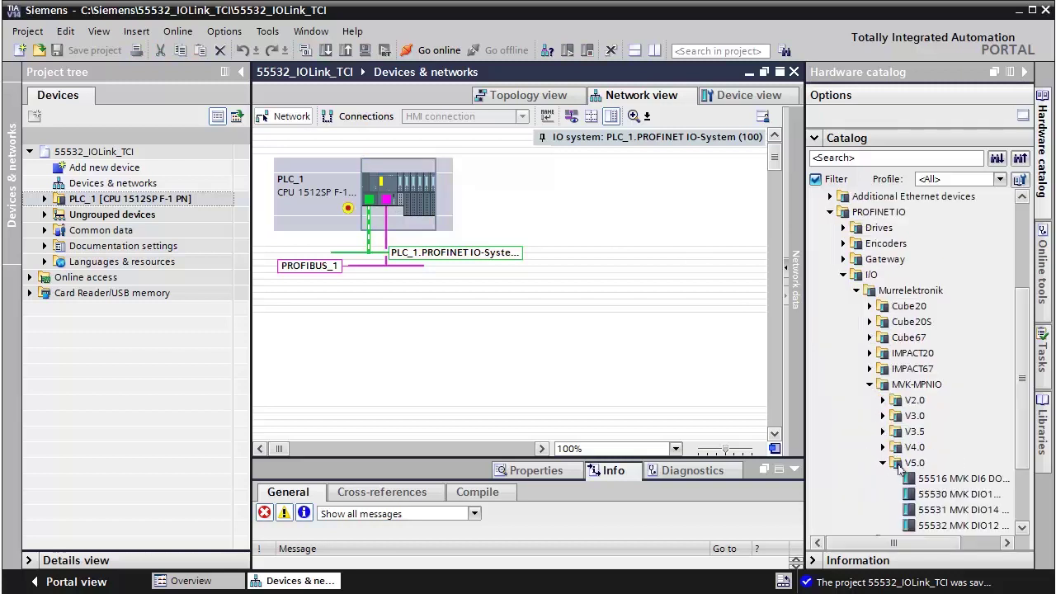
drag(945, 525, 926, 508)
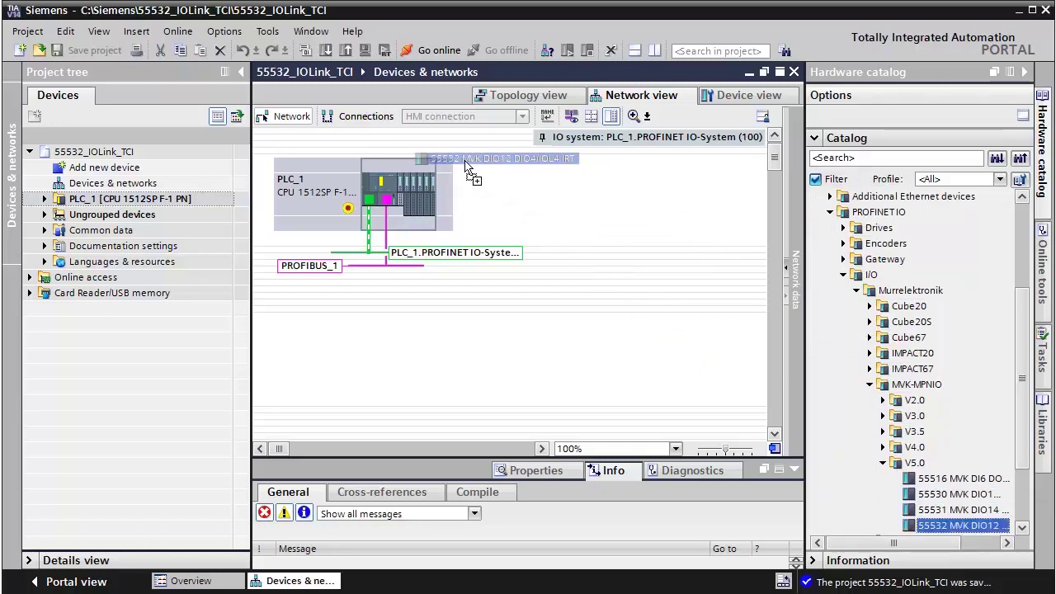
drag(926, 507, 461, 157)
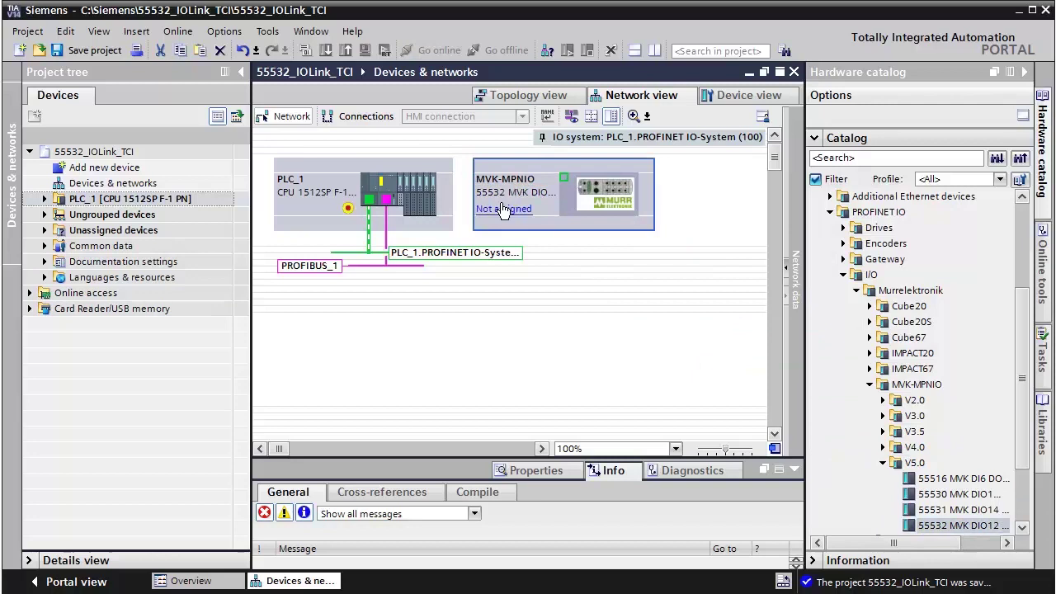
Step: Assign the MVK-MPNIO device to PLC_1.PNIO_1 and select it
click(503, 211)
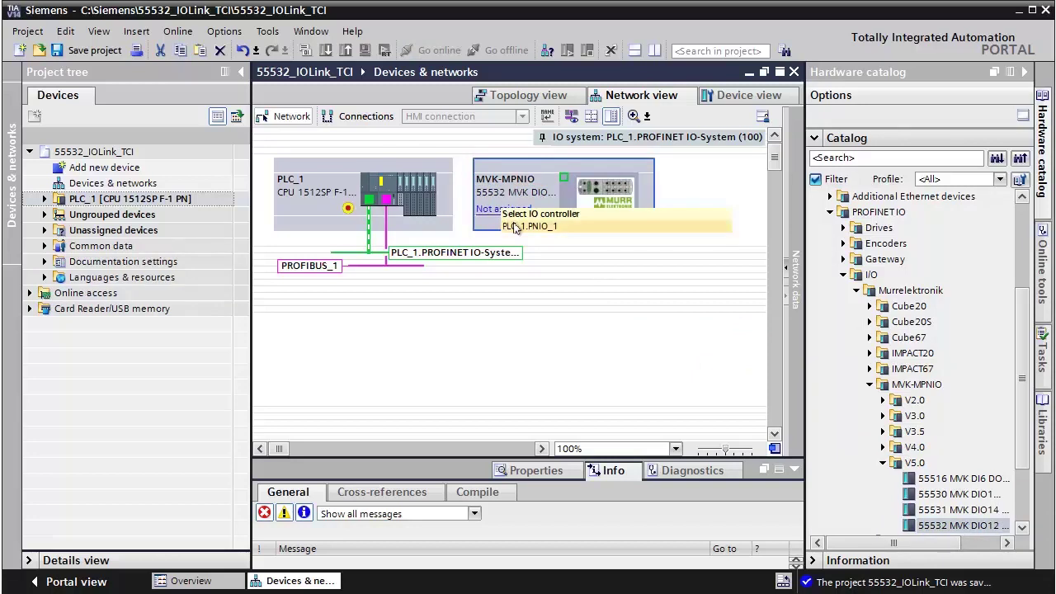
click(514, 228)
click(599, 204)
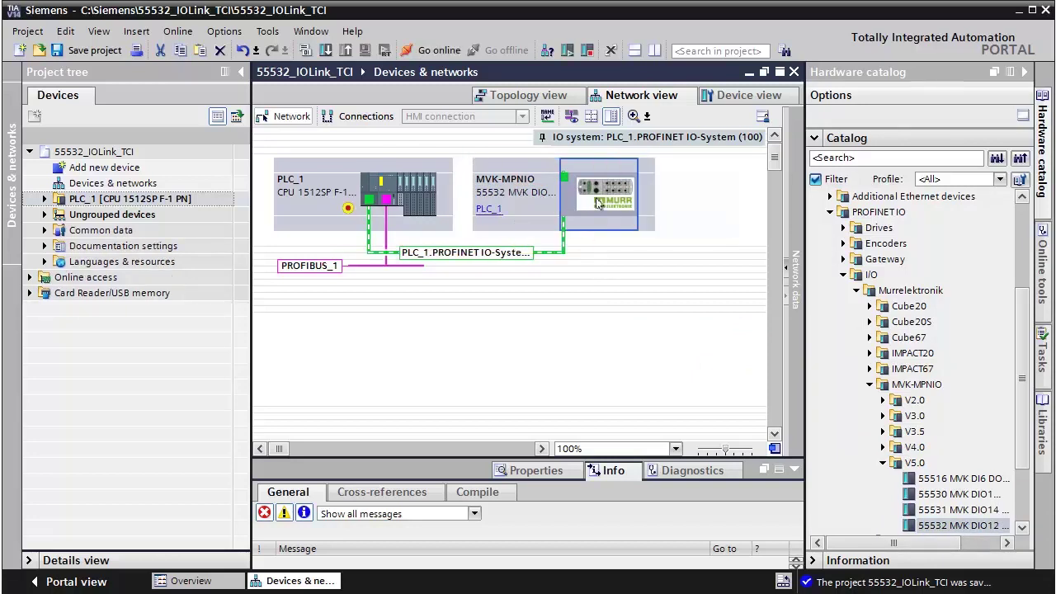
Step: In the MVK-MPNIO device view, put IOL_I/O_ 2/ 2 Byte into IO-Link port 1
double_click(599, 204)
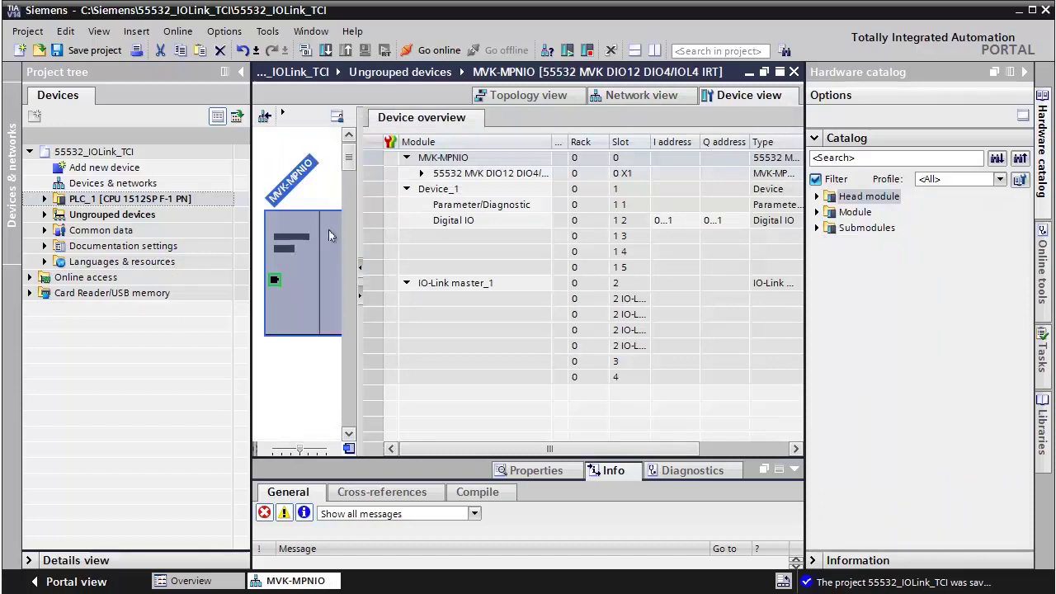
click(236, 73)
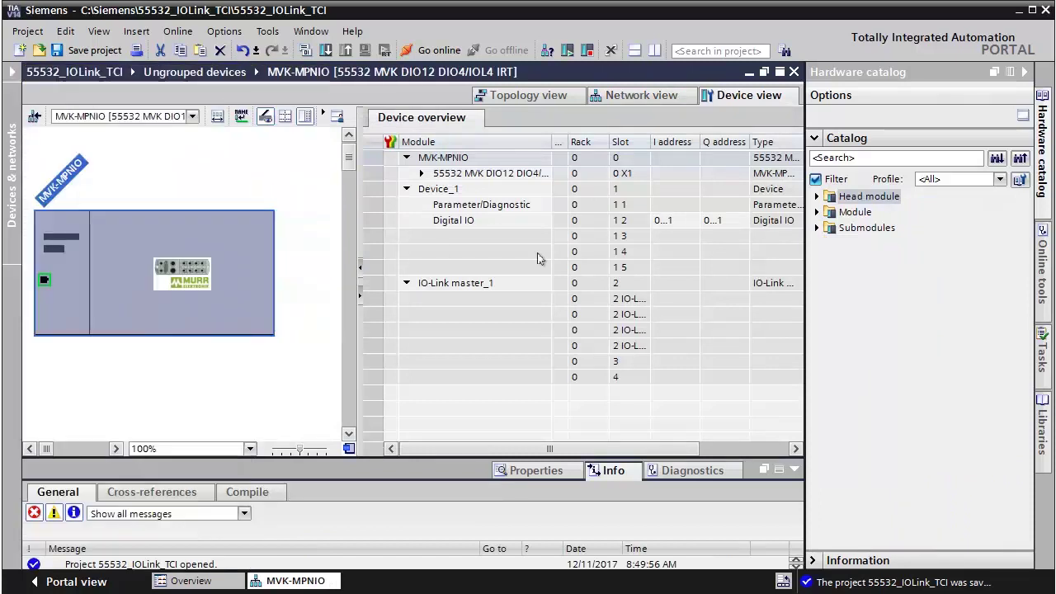
click(817, 227)
click(844, 290)
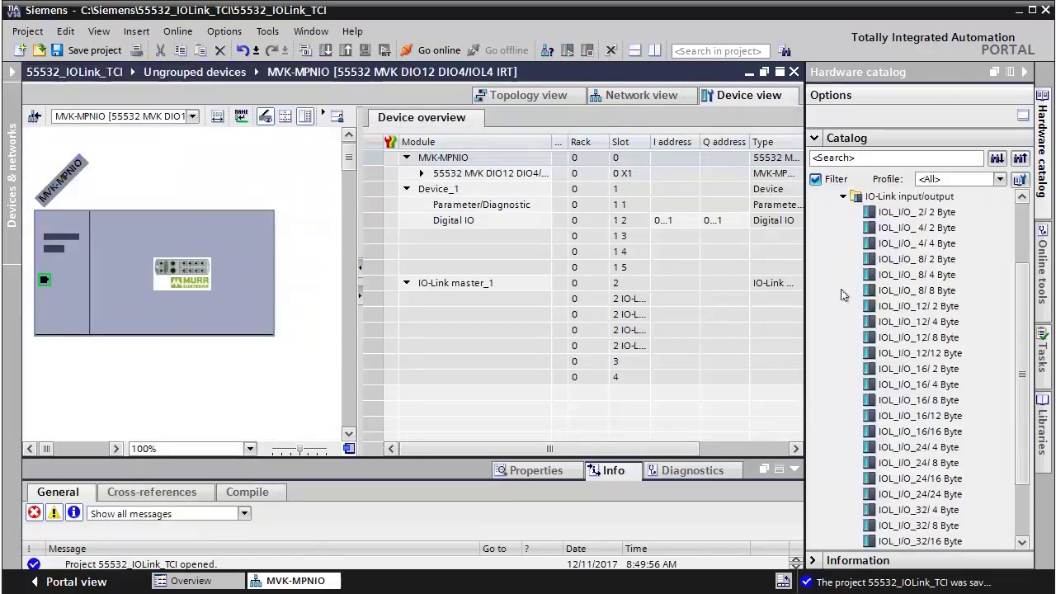
click(892, 214)
drag(891, 215, 529, 303)
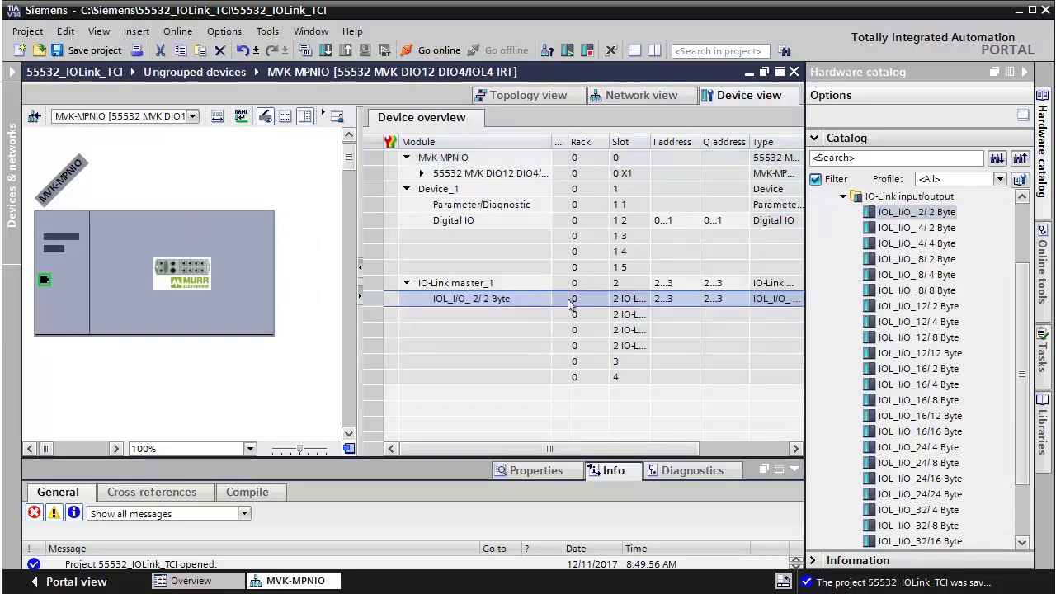
Step: Fill IO-Link ports 2–4 with IOL_I/O_SIO submodules
click(842, 197)
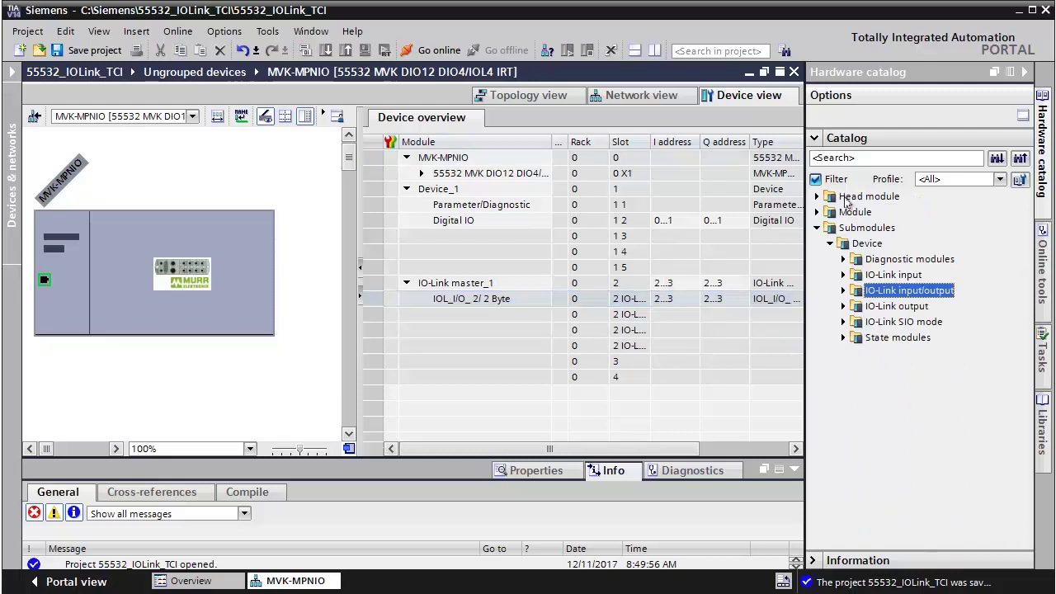
click(844, 321)
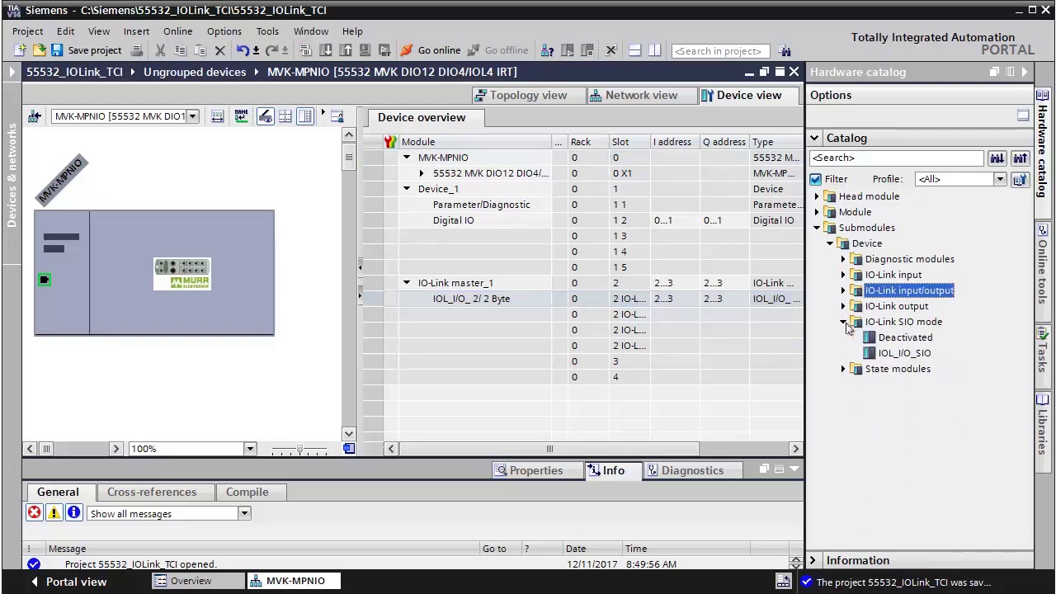
click(893, 355)
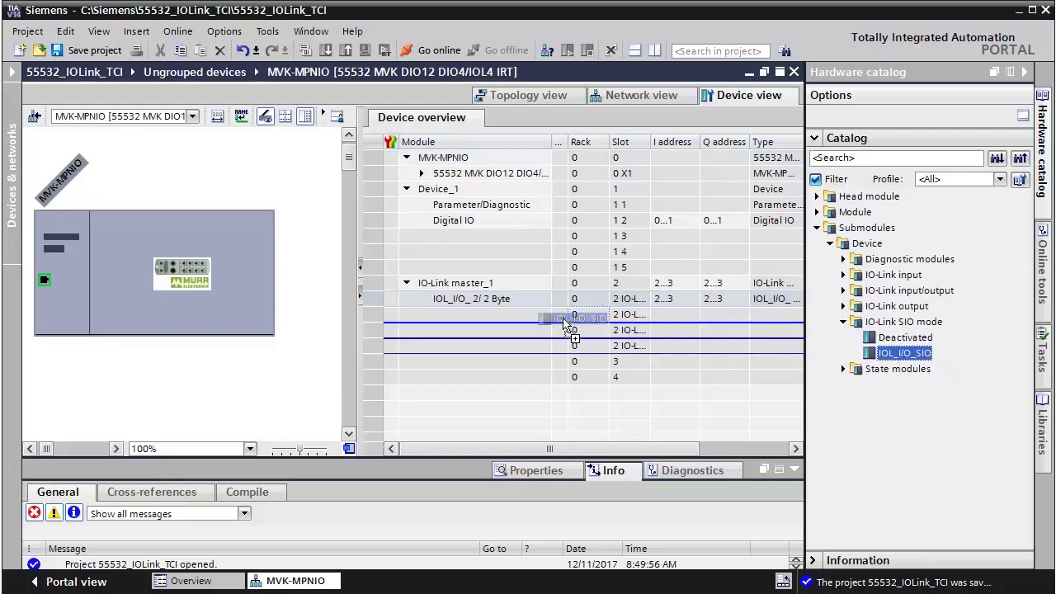
mouse_move(893, 355)
mouse_down()
mouse_move(533, 318)
mouse_move(516, 351)
mouse_up()
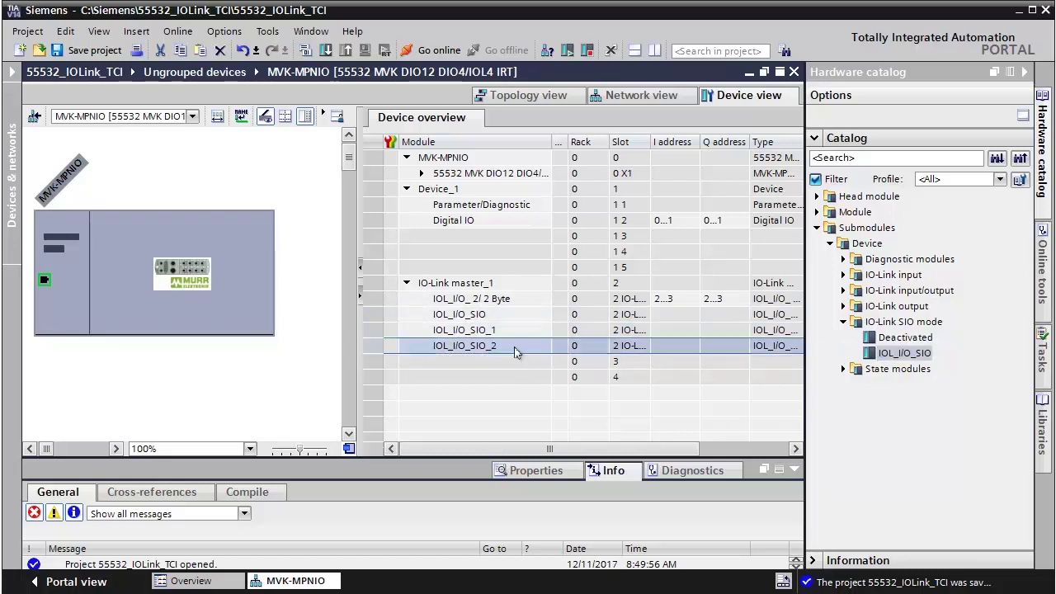
Step: Save the project and select the PLC_1 CPU in the network view
click(95, 50)
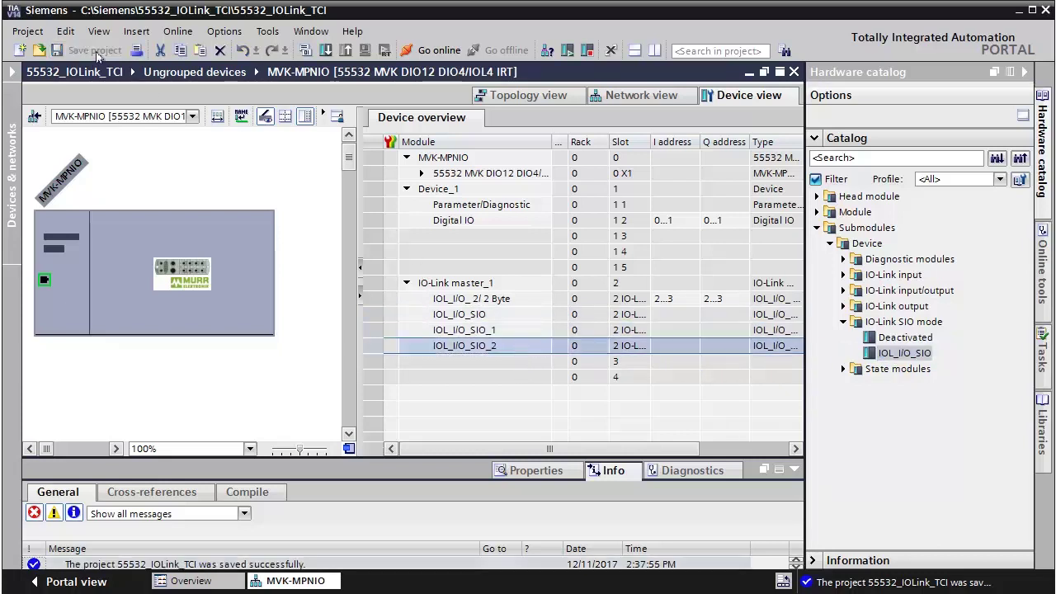
click(594, 96)
click(202, 174)
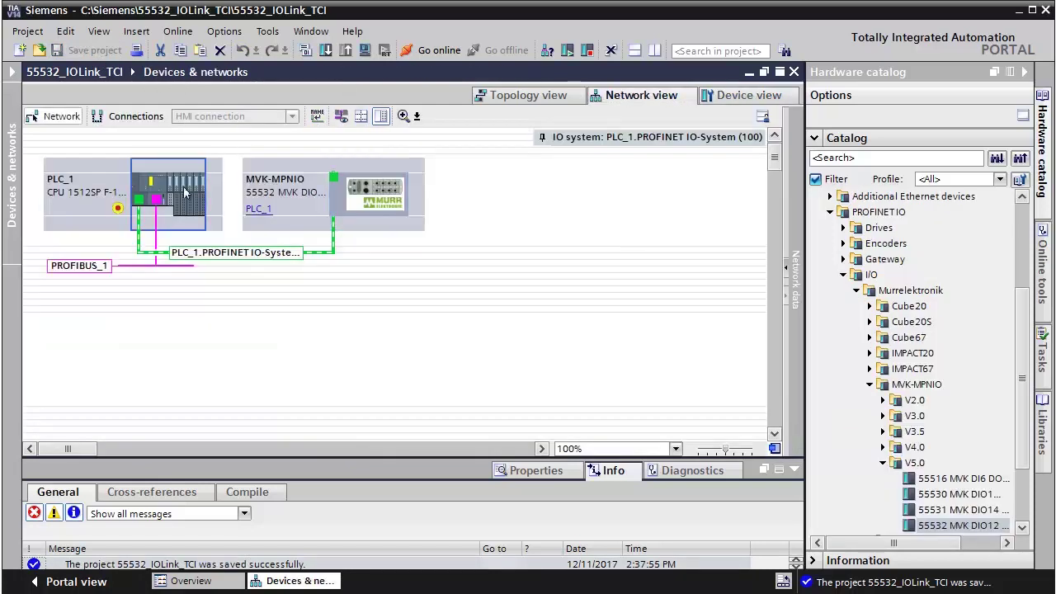
Step: Download the configuration to PLC_1, then select the MVK-MPNIO device
click(326, 50)
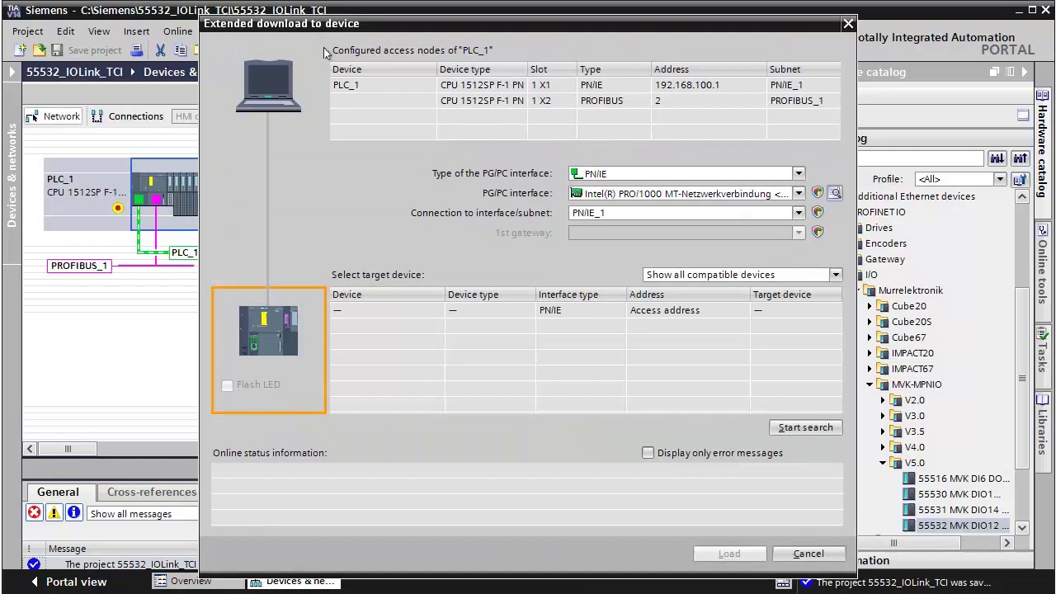
click(799, 430)
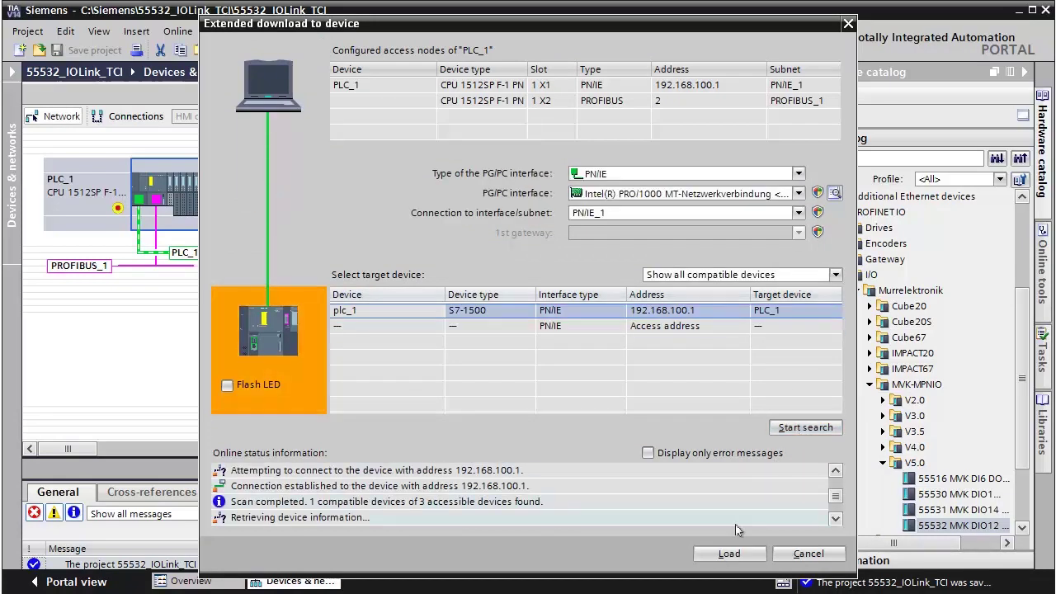
click(728, 554)
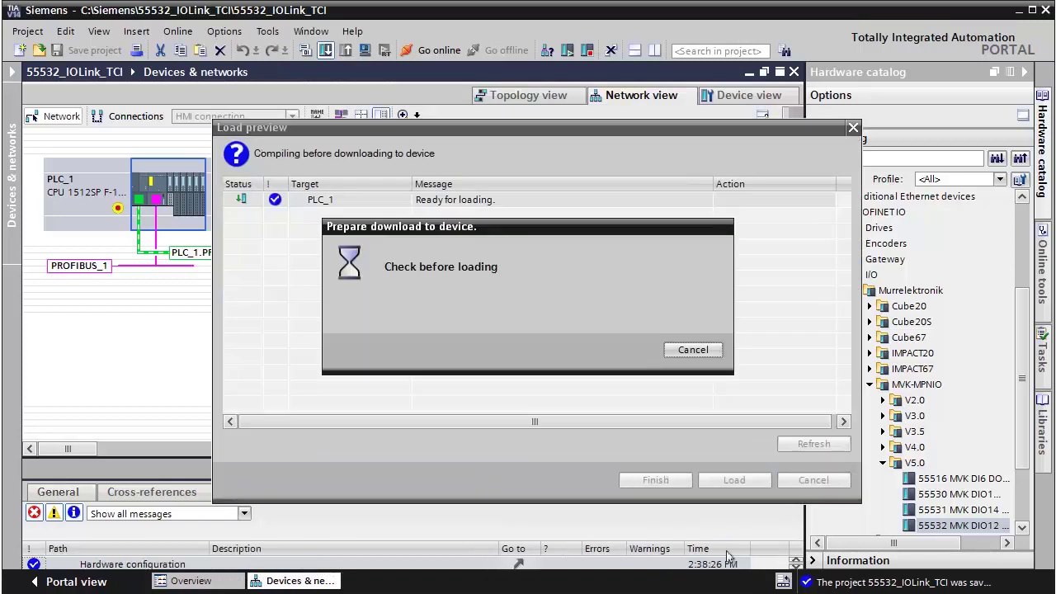
click(732, 482)
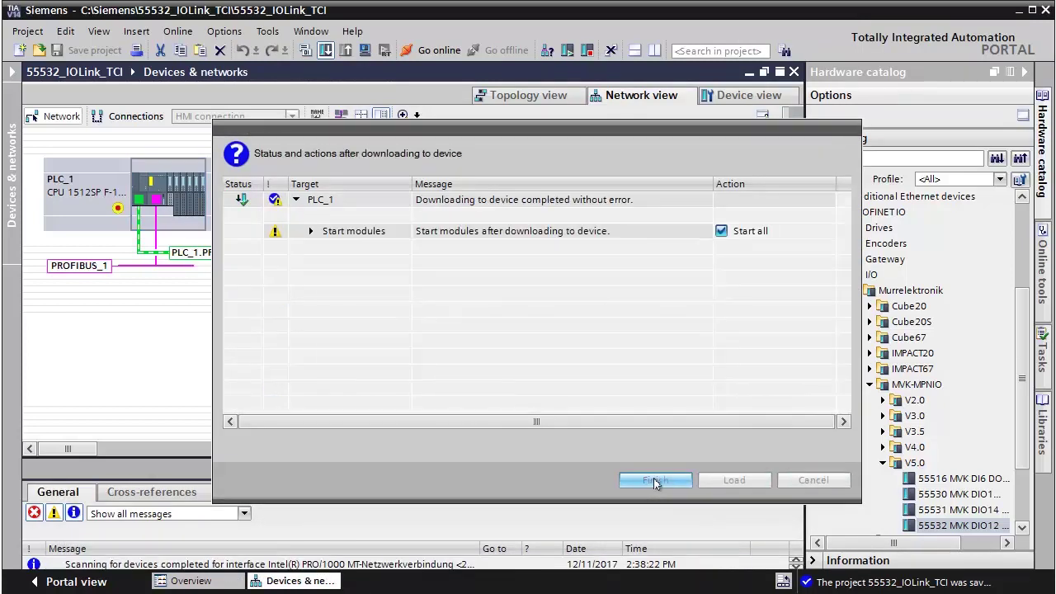
click(655, 482)
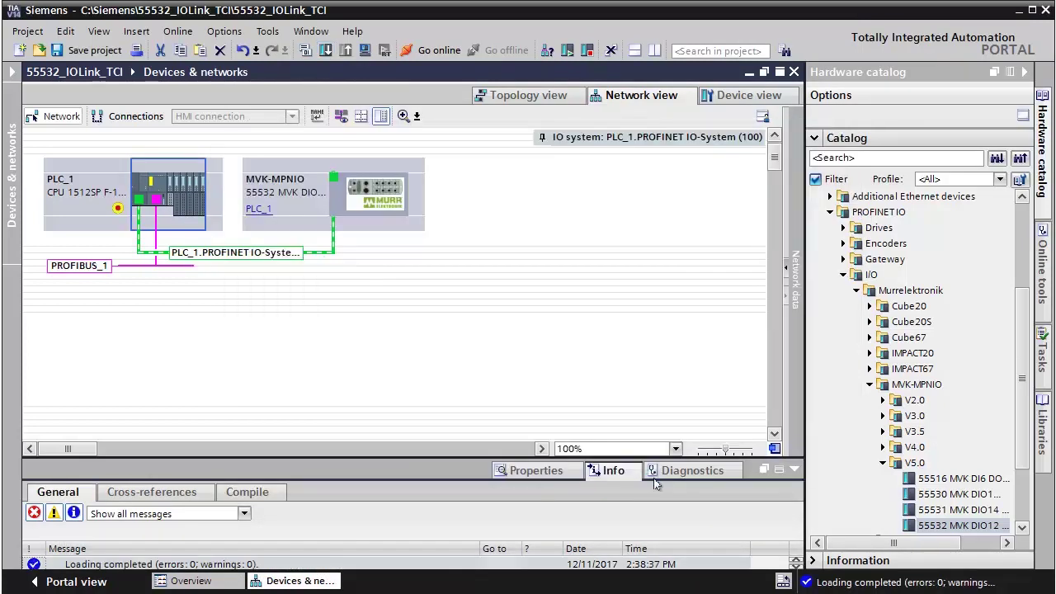
click(357, 207)
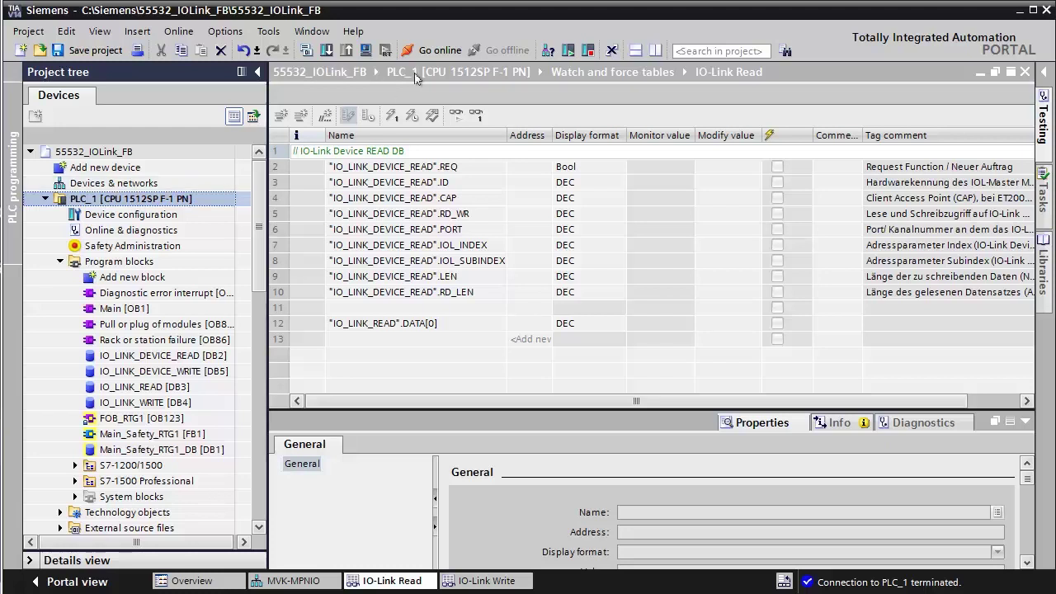
Step: Go online with PLC_1 from the 55532_IOLink_FB project
click(425, 50)
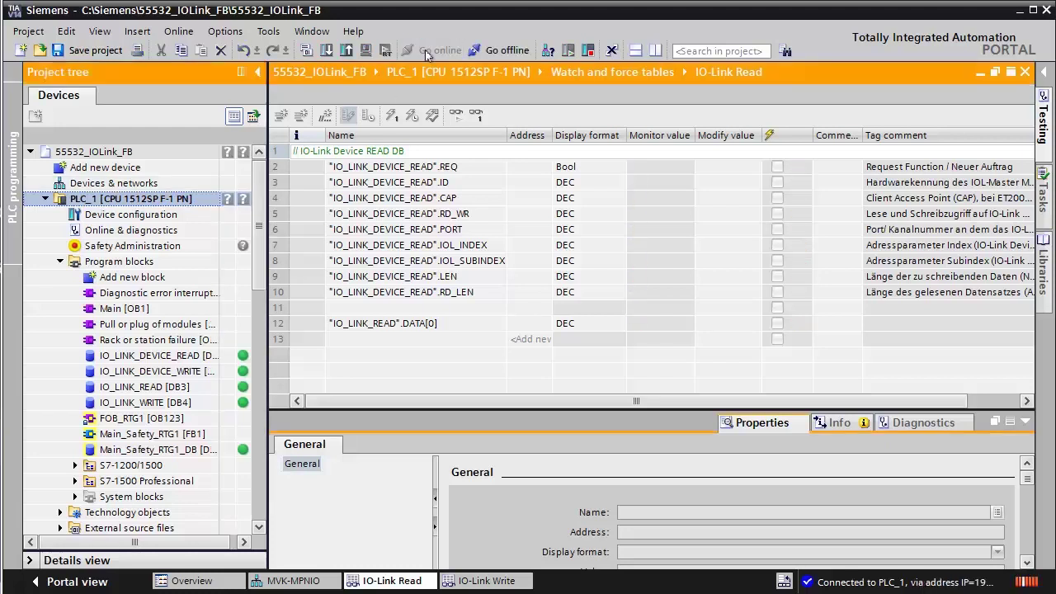
Step: Check the IOL_I_ 2 Byte hardware identifier (266) in device view, then return to IO-Link Read
click(257, 72)
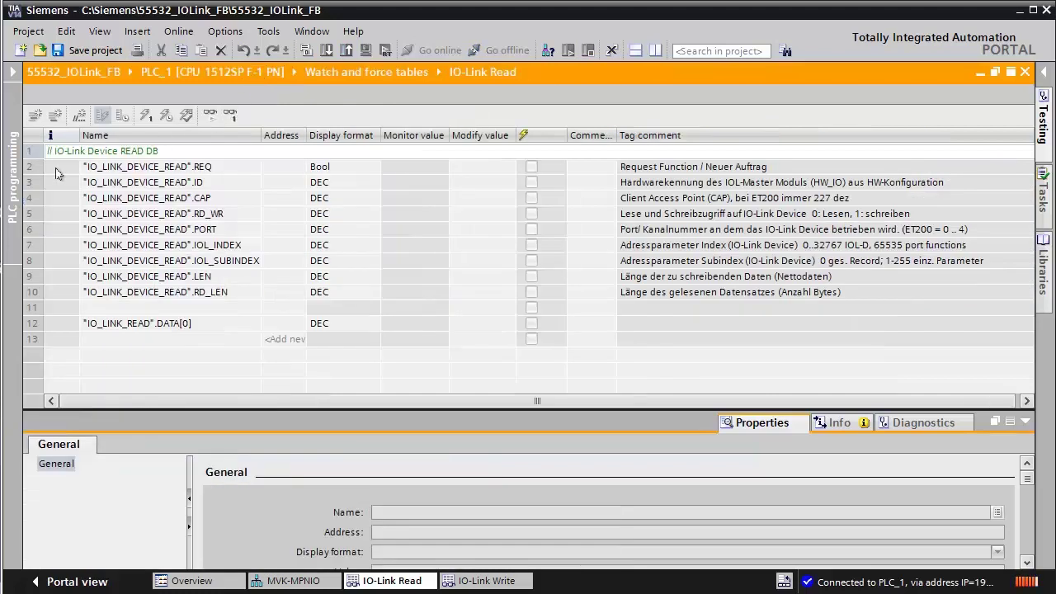
click(30, 189)
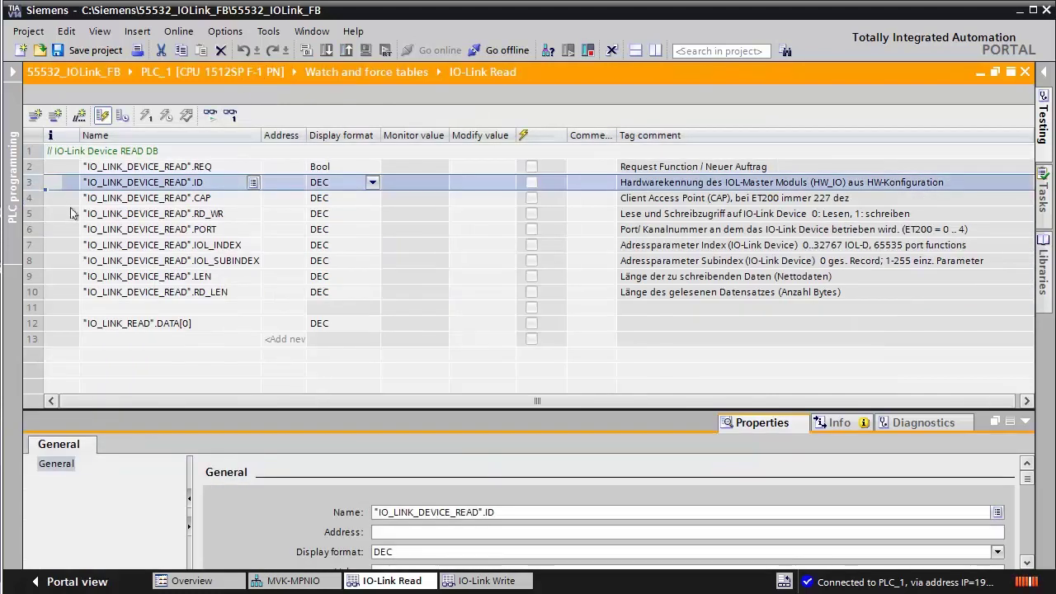
click(286, 579)
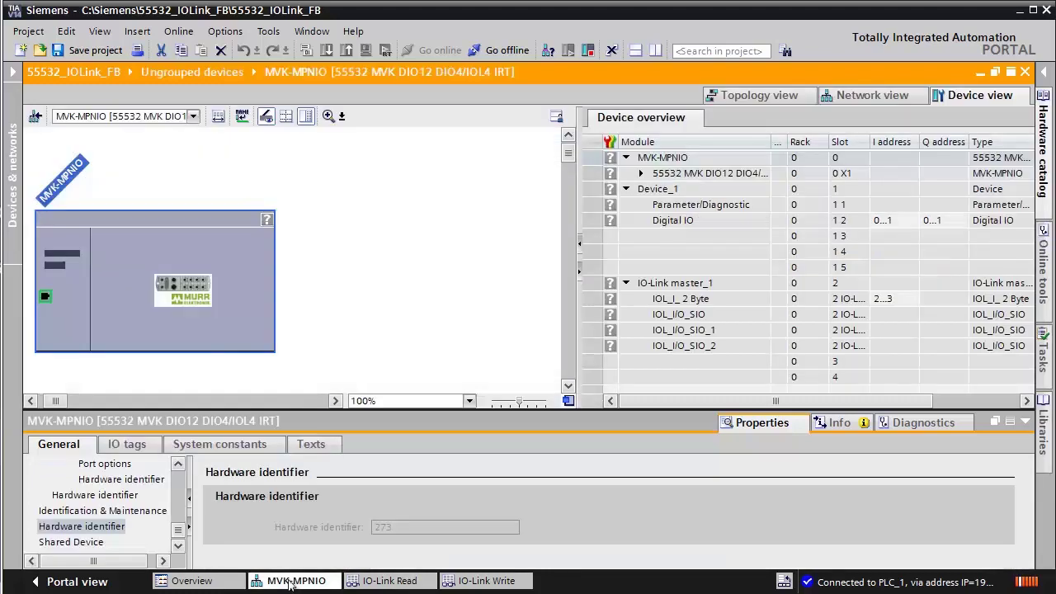
click(662, 300)
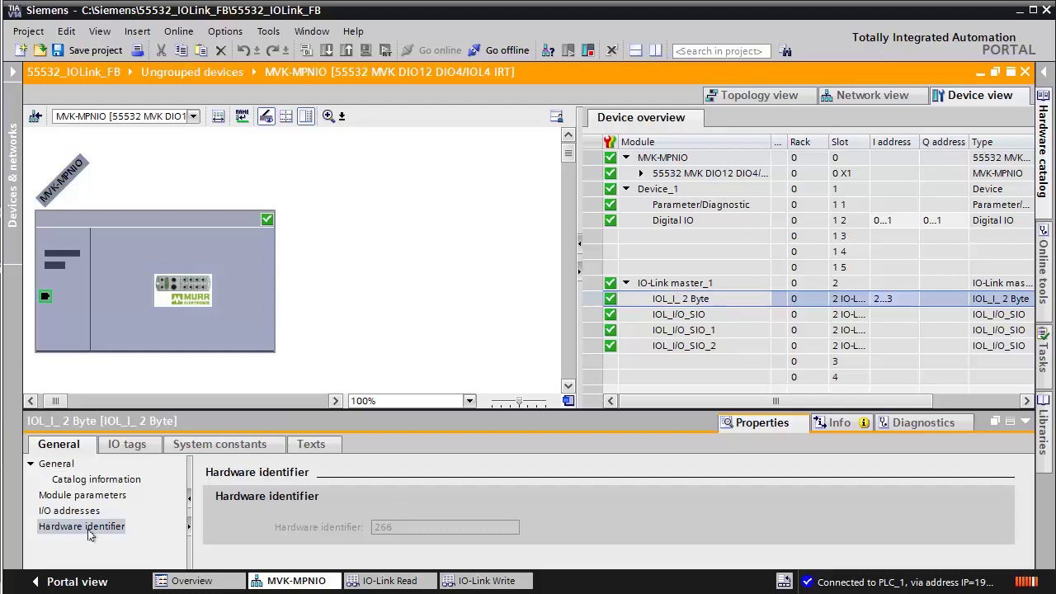
click(375, 581)
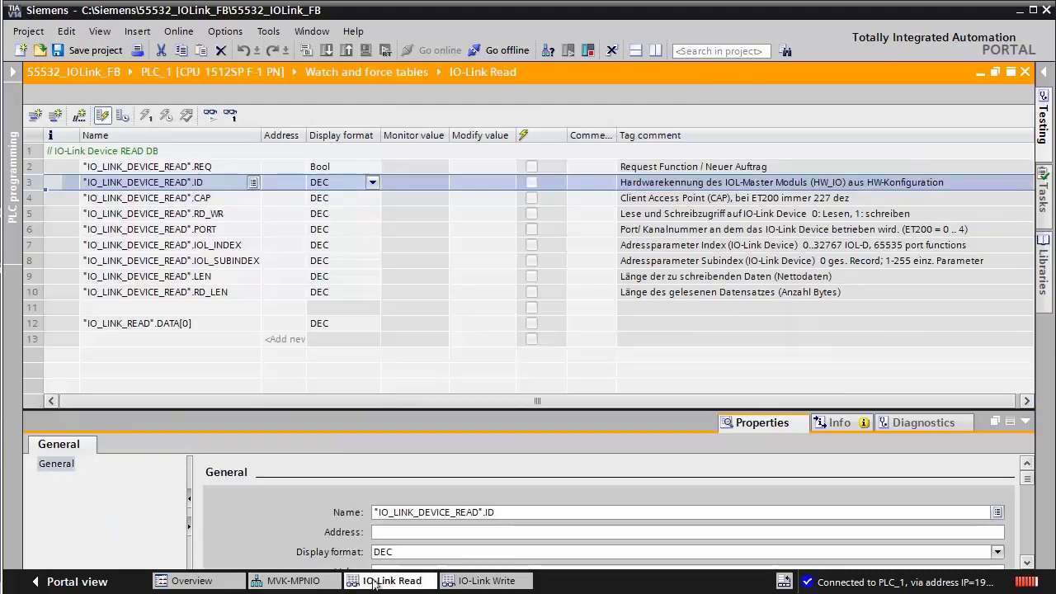
Step: Enter read modify values ID 266, CAP 255 and RD_WR 0
click(484, 187)
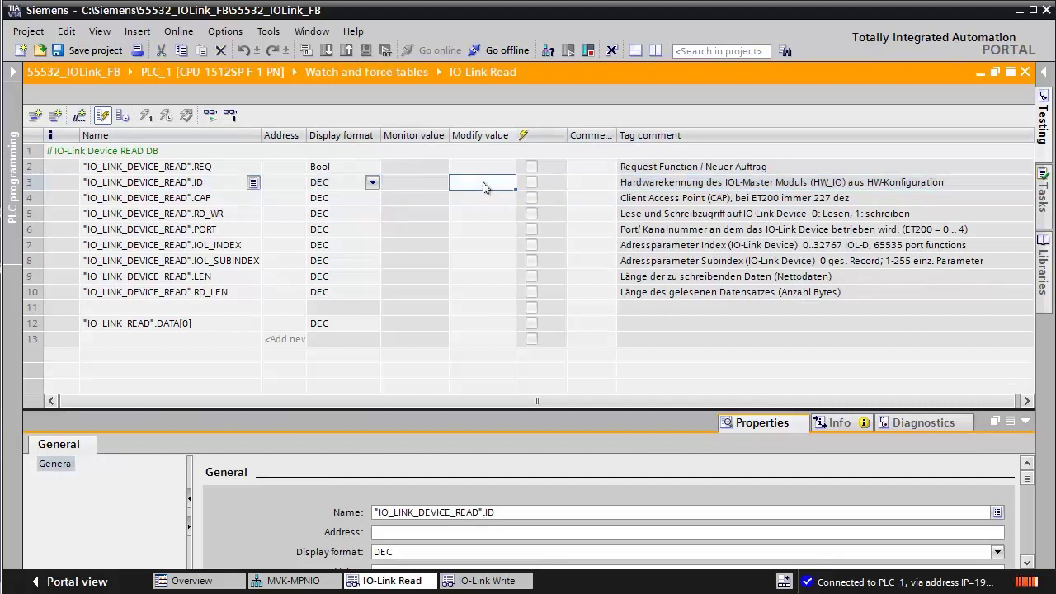
text(266)
key(Return)
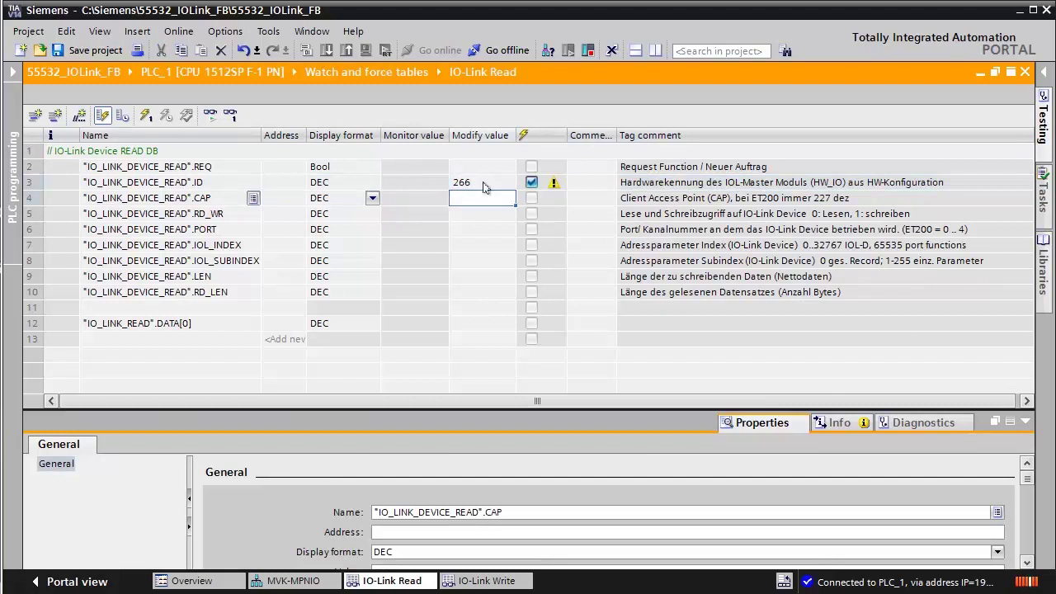
text(255)
key(Return)
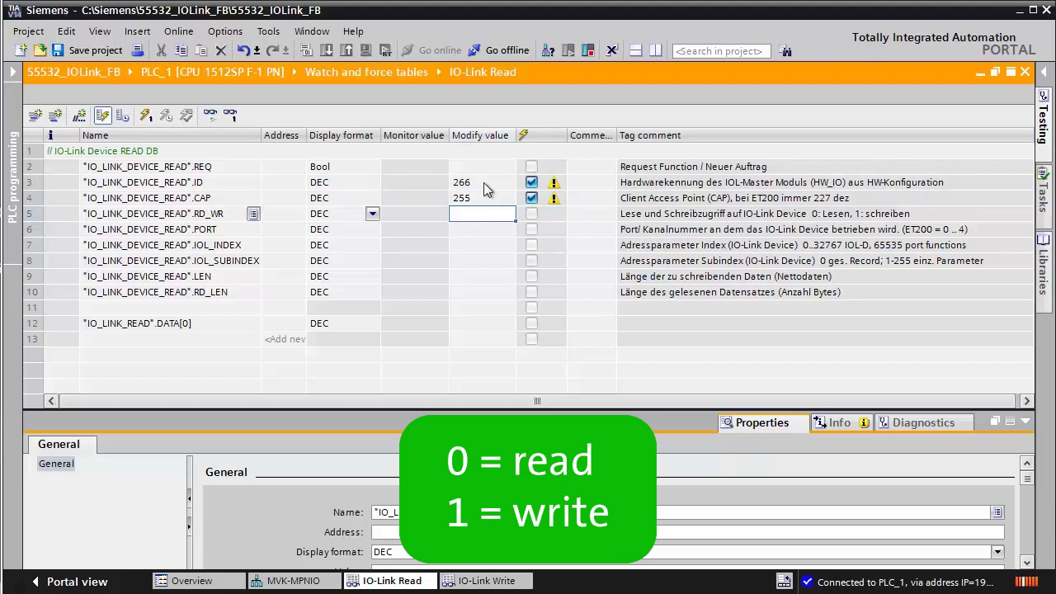
text(0)
key(Return)
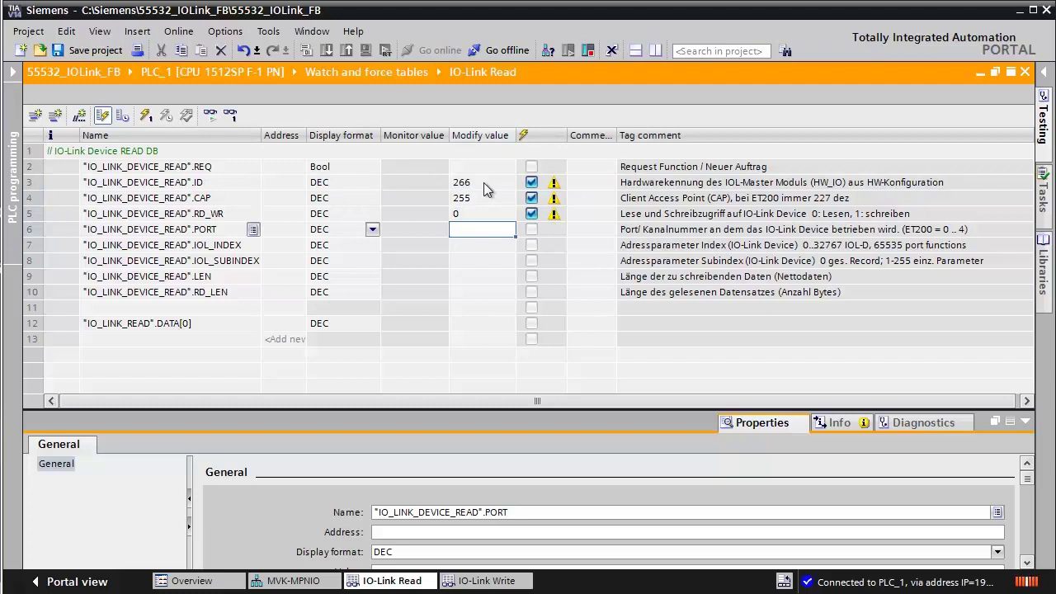
Step: Enter modify values PORT 1, IOL_INDEX 68, IOL_SUBINDEX 0 and LEN 1
text(1)
key(Return)
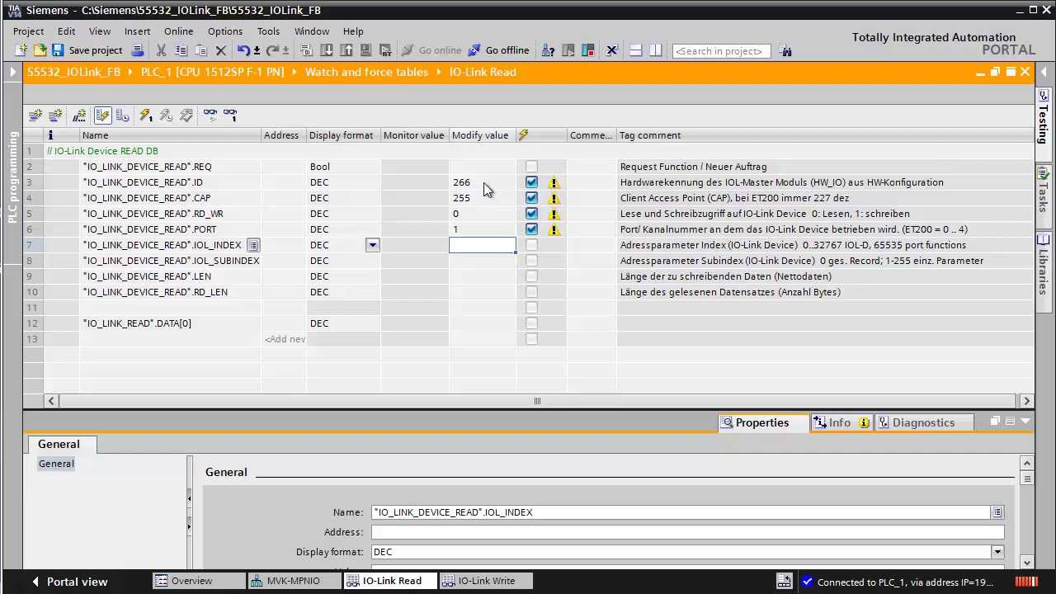
text(68)
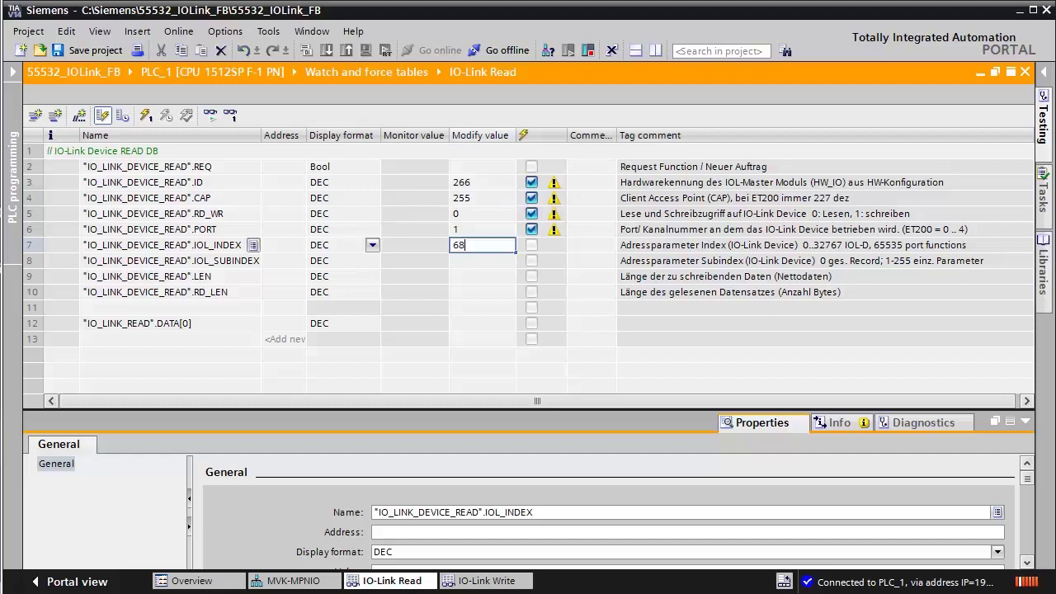
key(Return)
text(0)
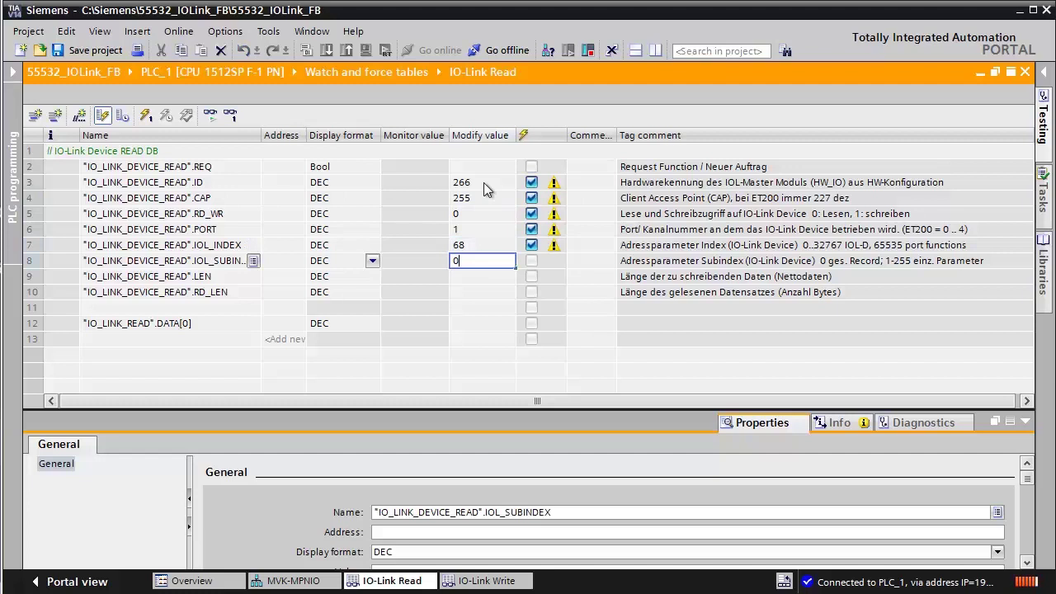
key(Return)
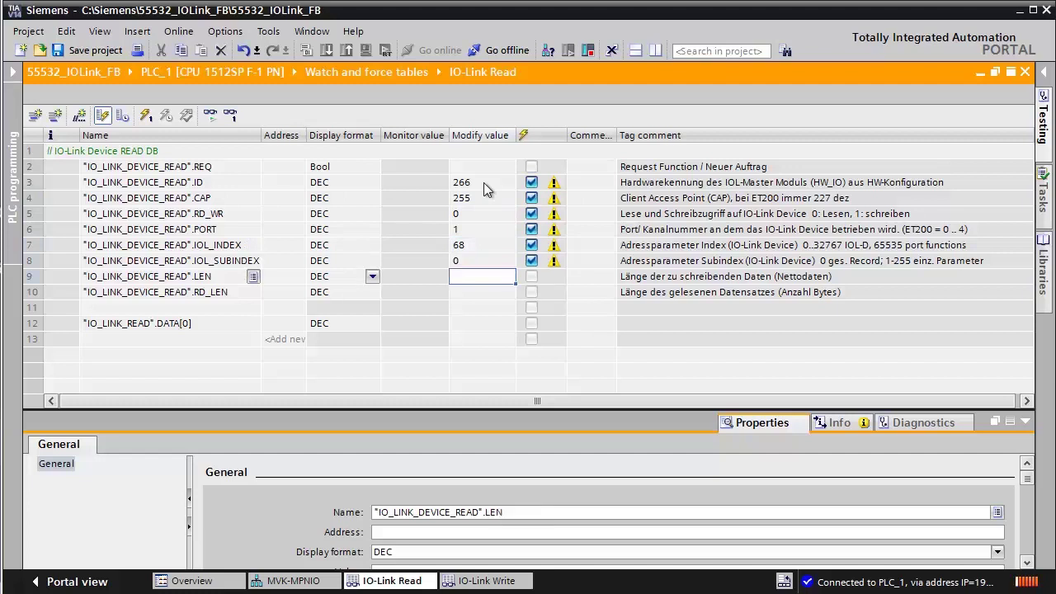
text(1)
key(Return)
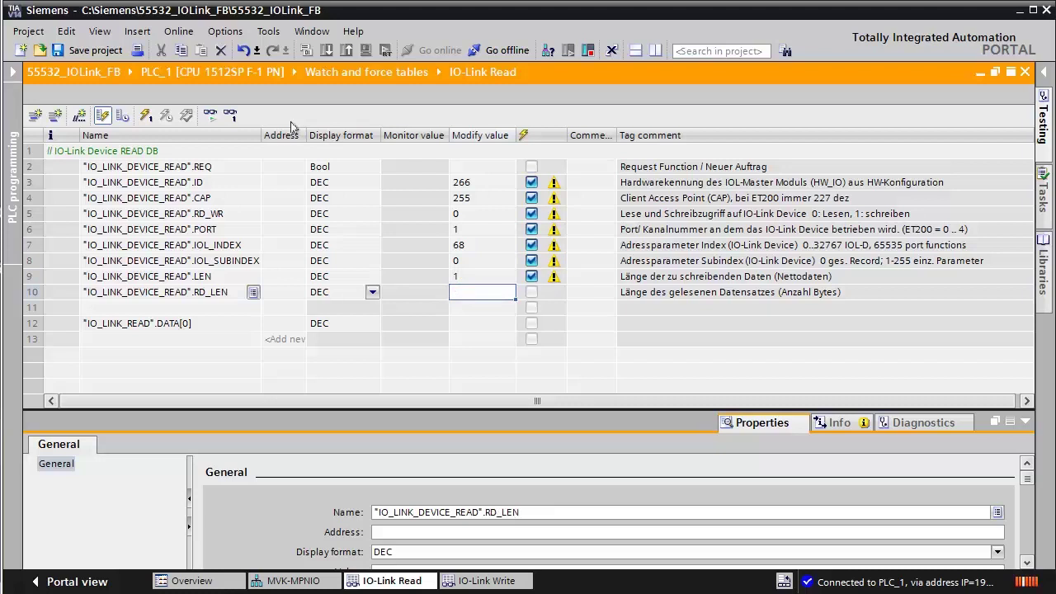
Step: Monitor all values in the IO-Link Read table and set REQ's modify value to TRUE
click(211, 115)
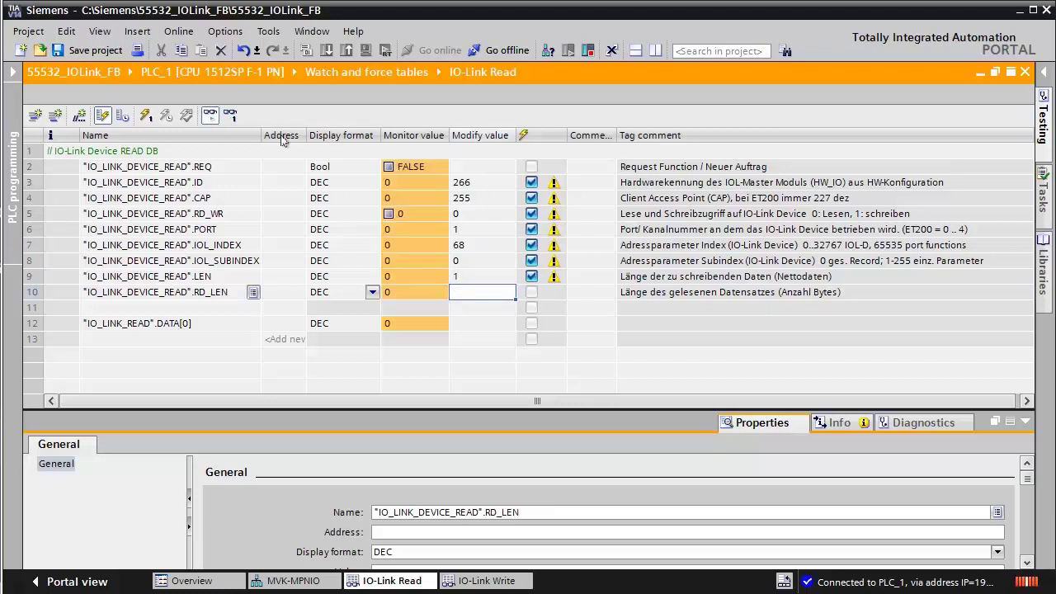
click(478, 170)
text(1)
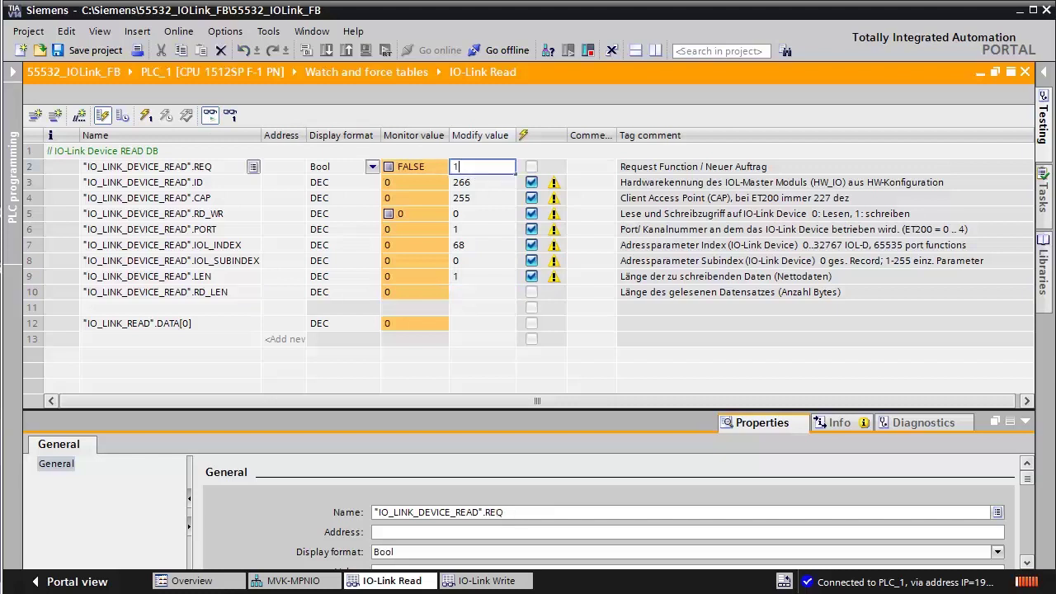
key(Return)
Step: Apply the REQ-to-LEN modify values to the PLC with Modify now
click(478, 170)
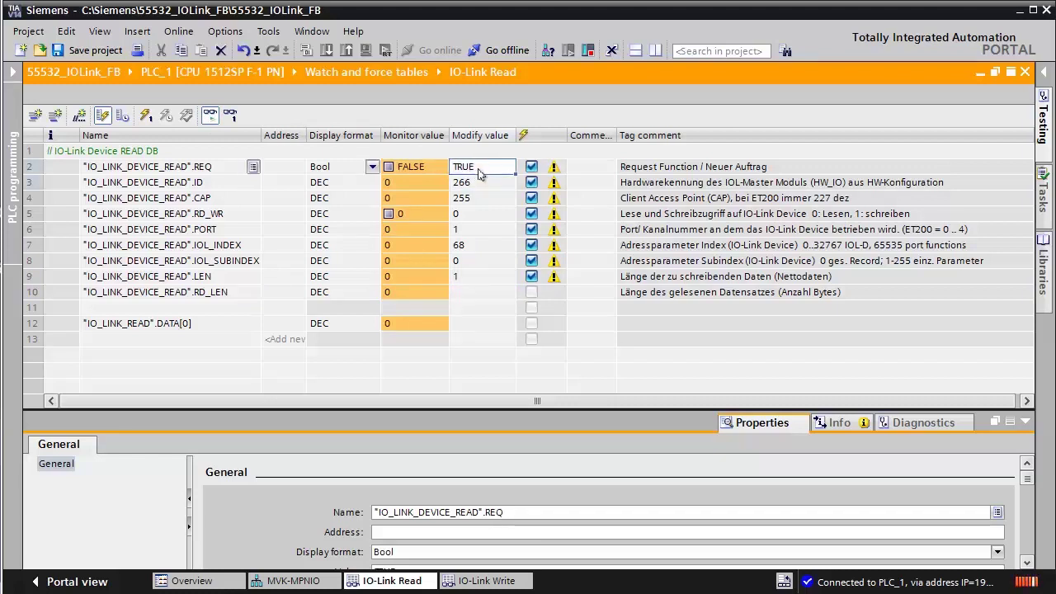
shift+click(478, 276)
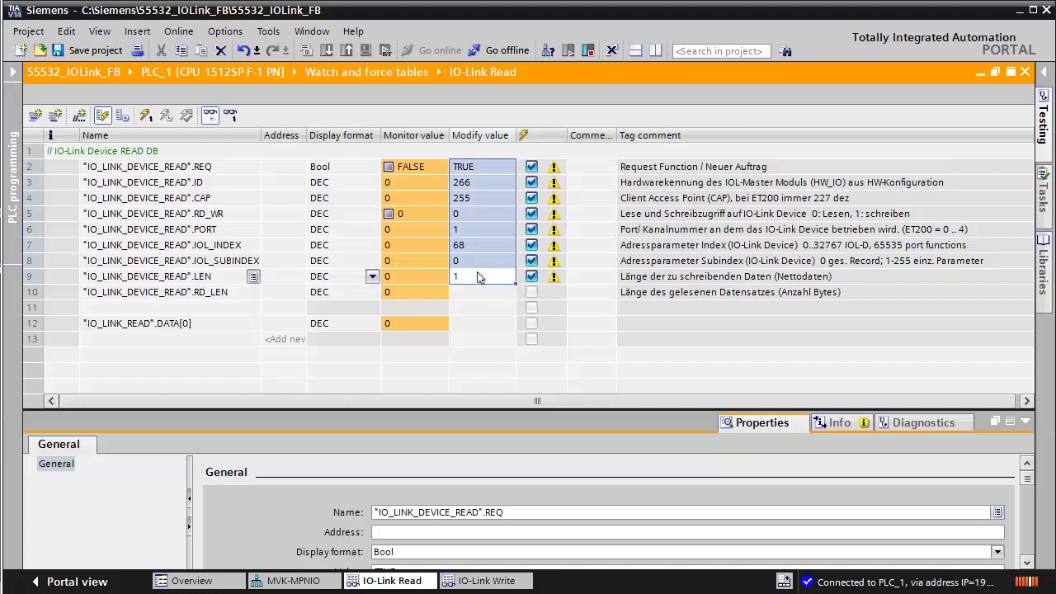
right_click(479, 278)
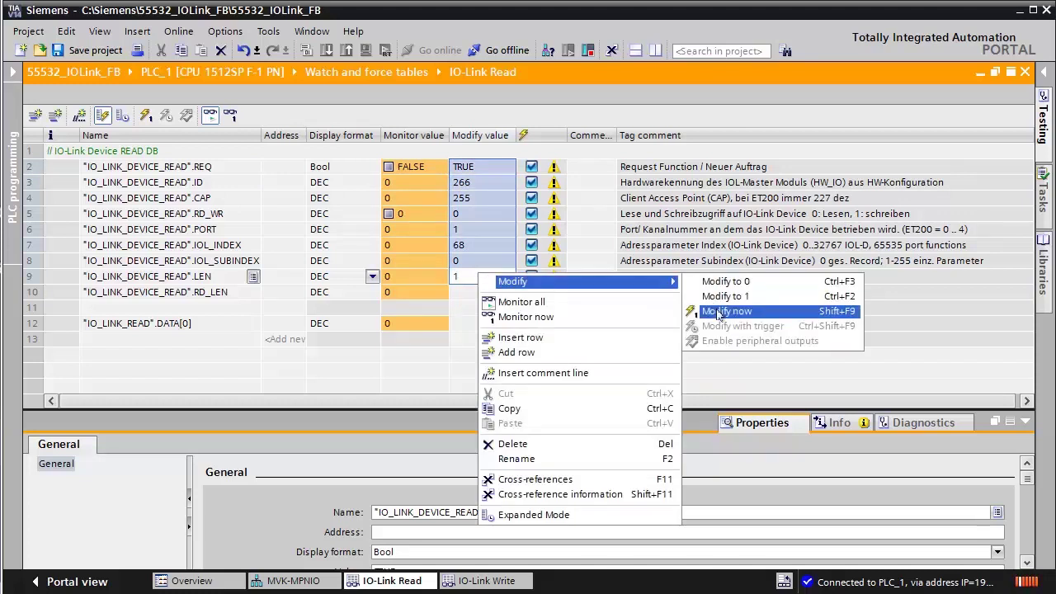
click(717, 314)
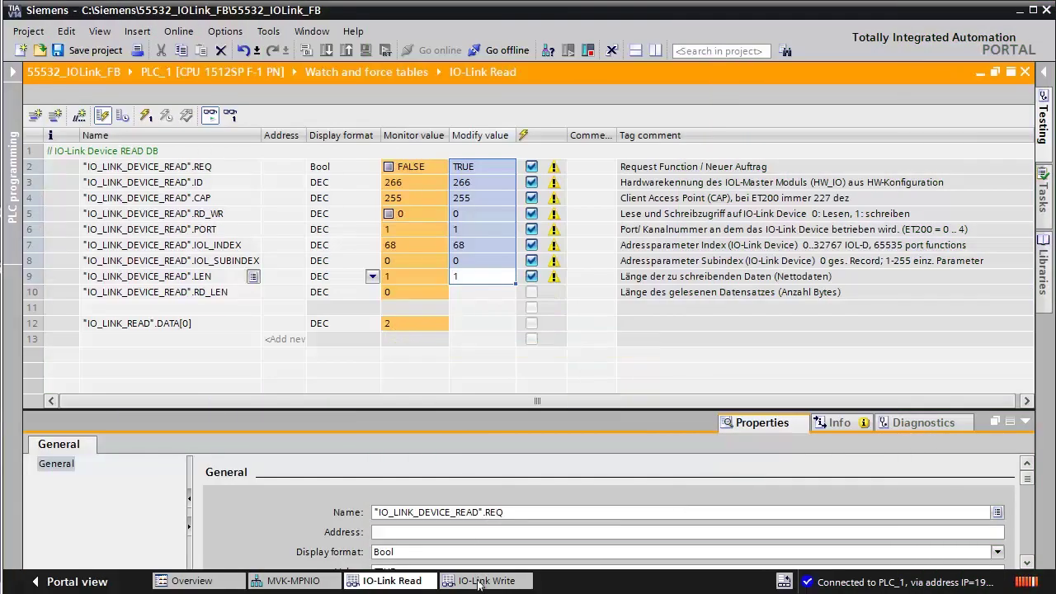
Step: In the IO-Link Write table, enter modify values REQ TRUE, ID 266, CAP 255
click(482, 581)
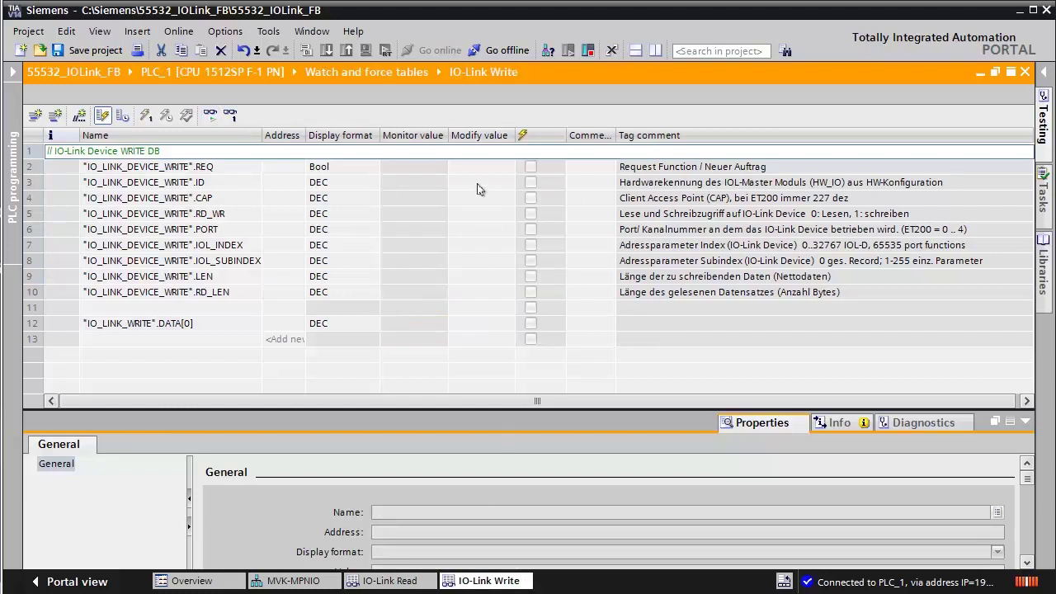
click(477, 170)
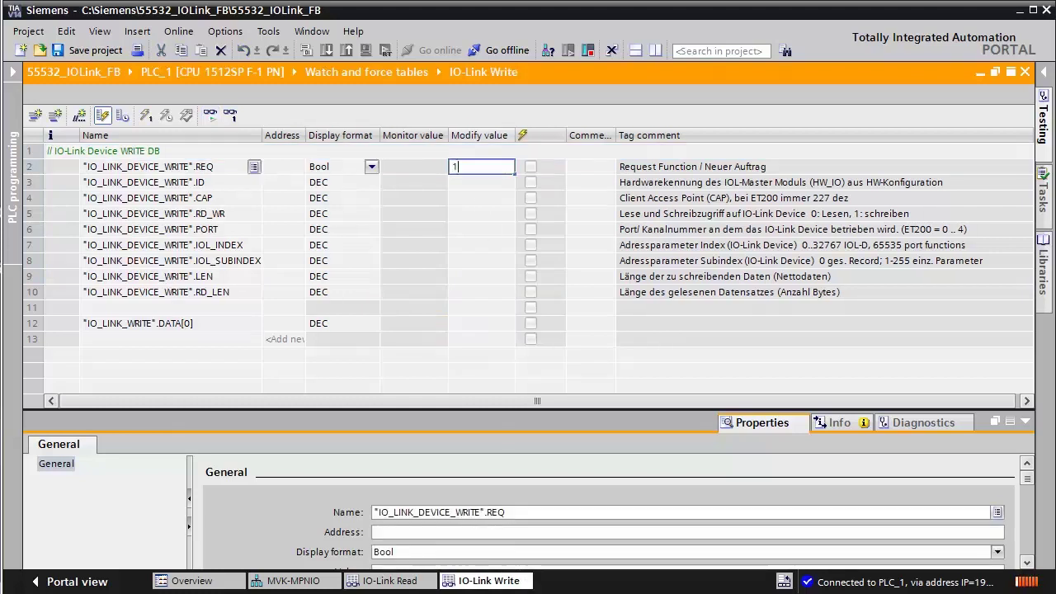
text(1)
key(Return)
text(266)
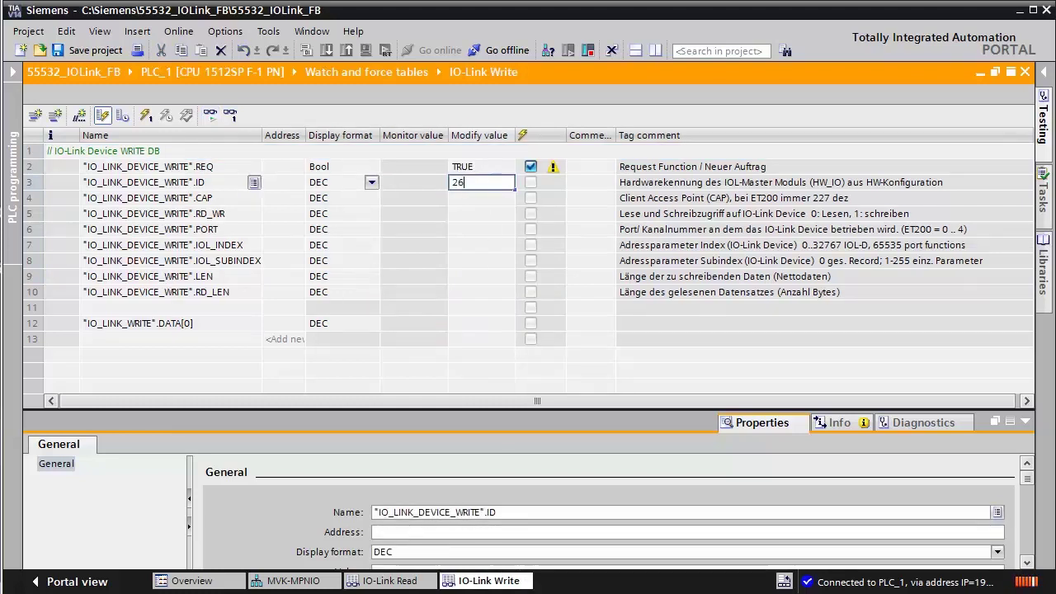
key(Return)
text(2)
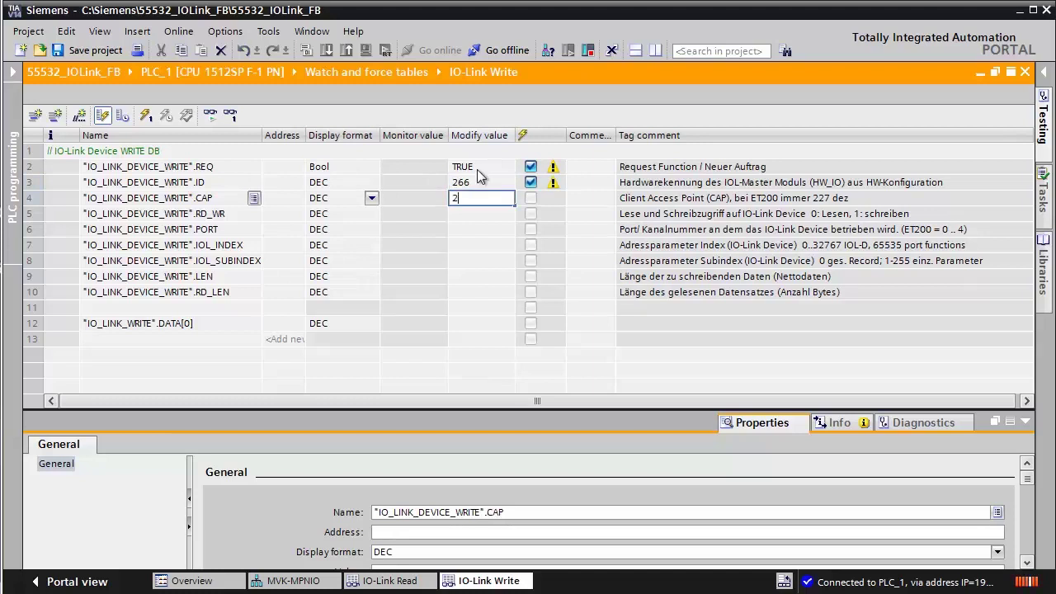
text(55)
key(Return)
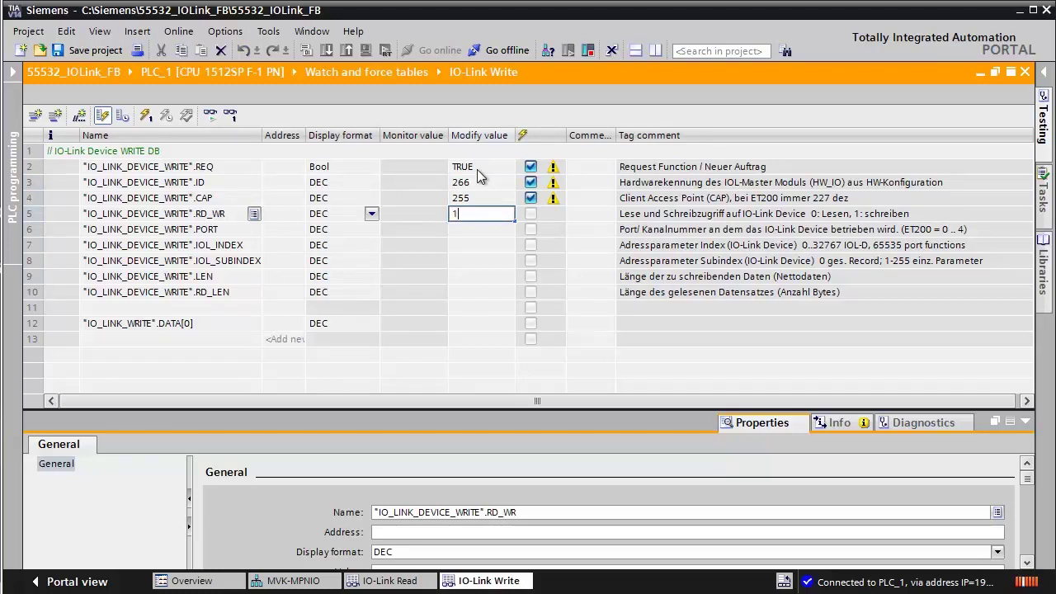
Step: Enter write modify values RD_WR 1, PORT 1, INDEX 68, SUBINDEX 0, LEN 1, DATA[0] 4
text(1)
key(Return)
text(1)
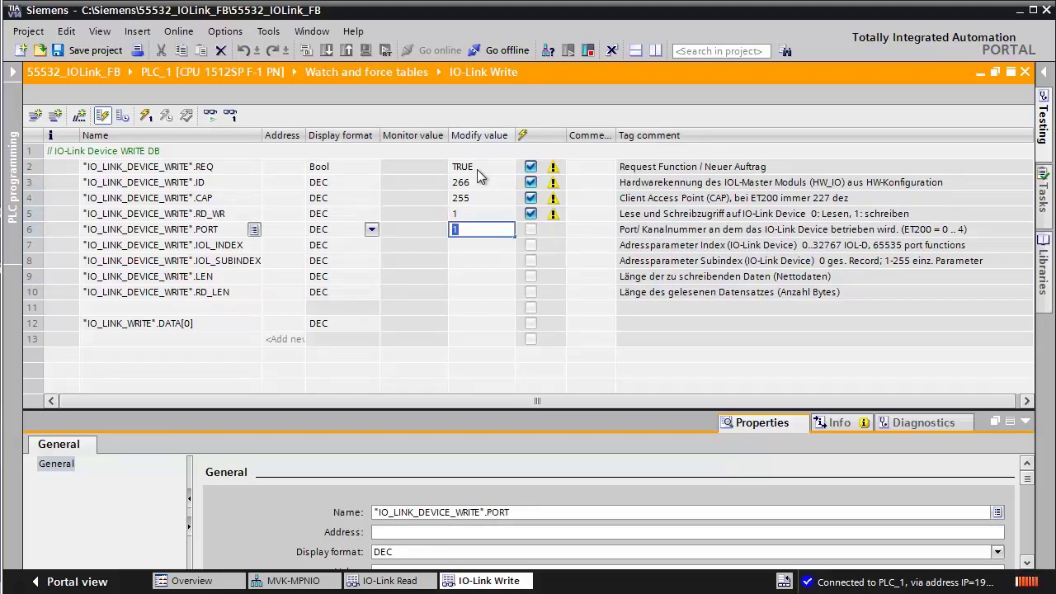
key(Return)
text(68)
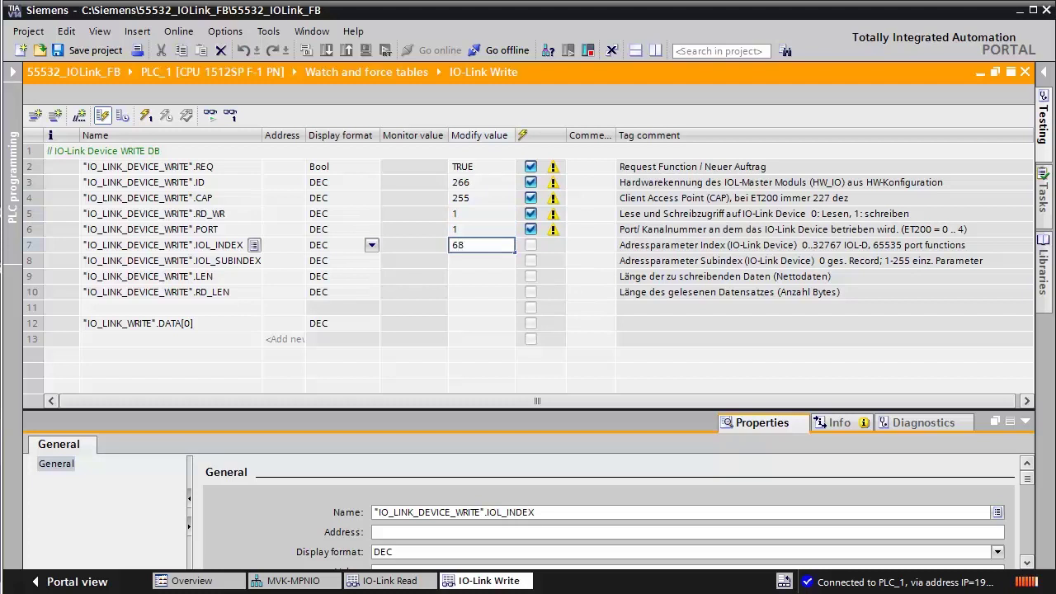
key(Return)
text(0)
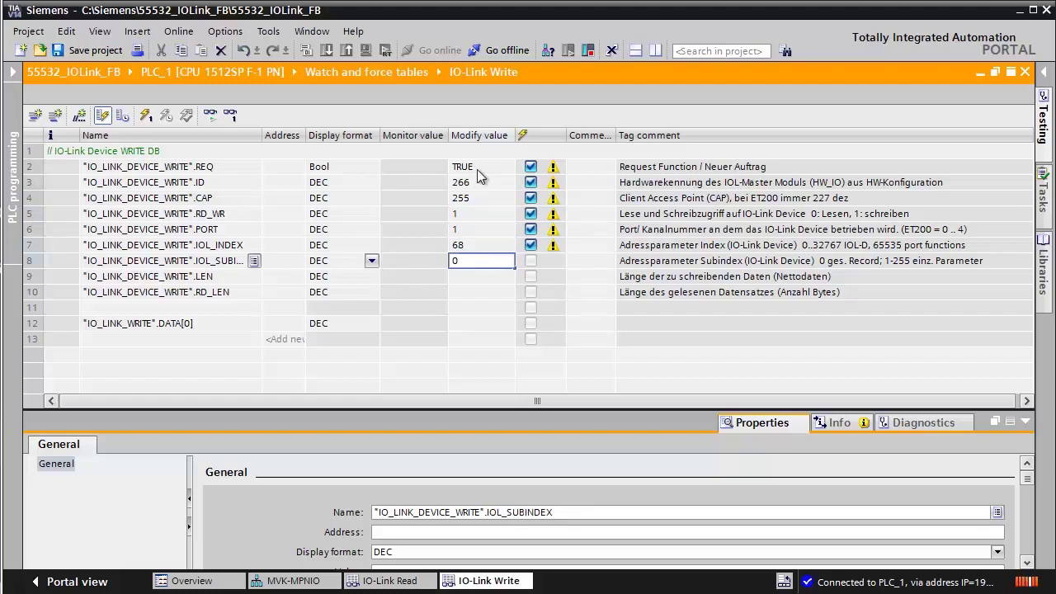
key(Return)
text(1)
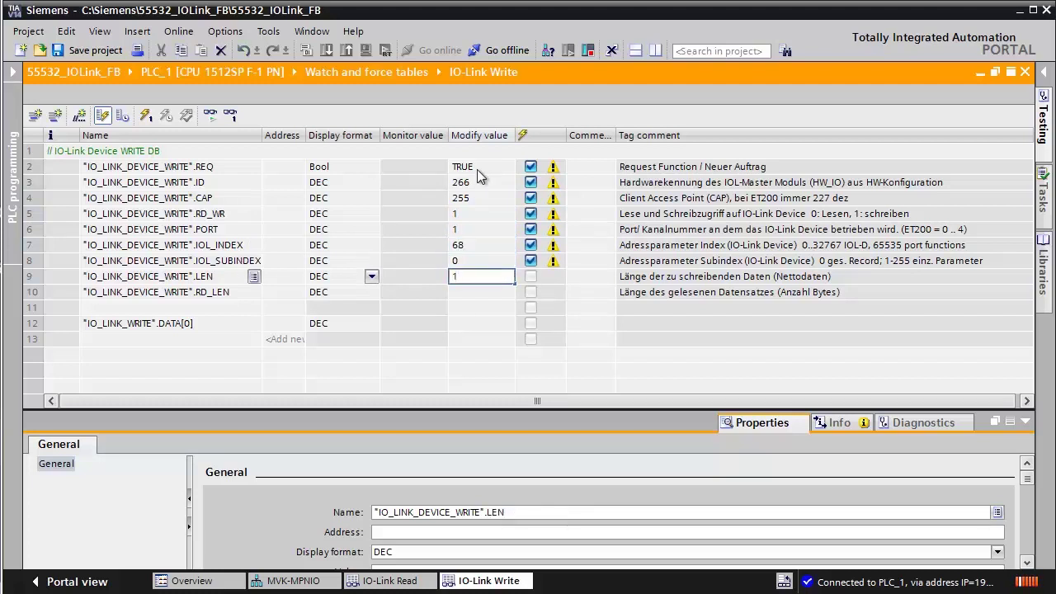
key(Return)
key(Return)
key(Return)
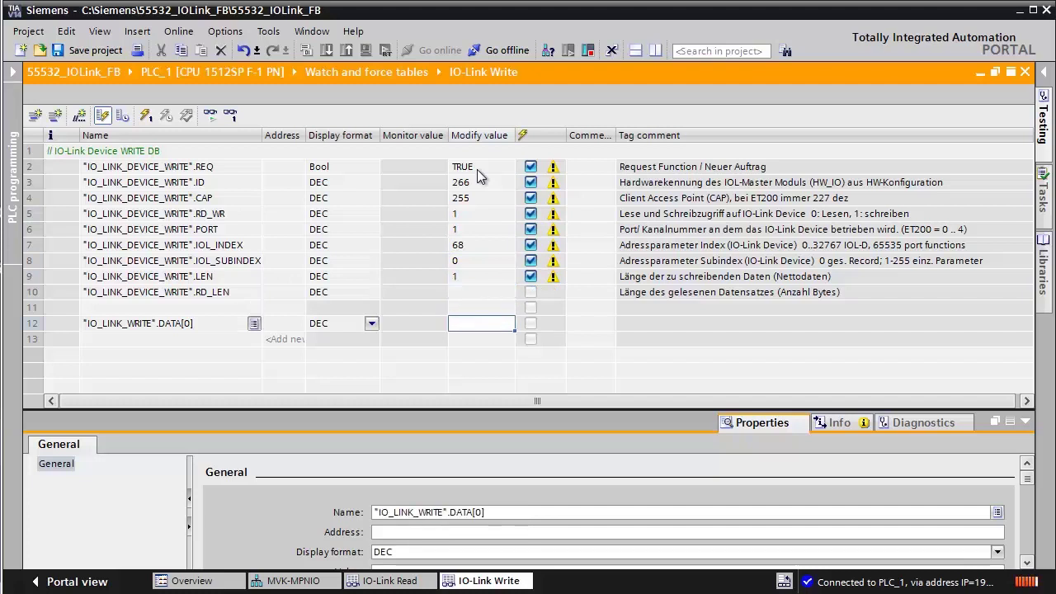
text(4)
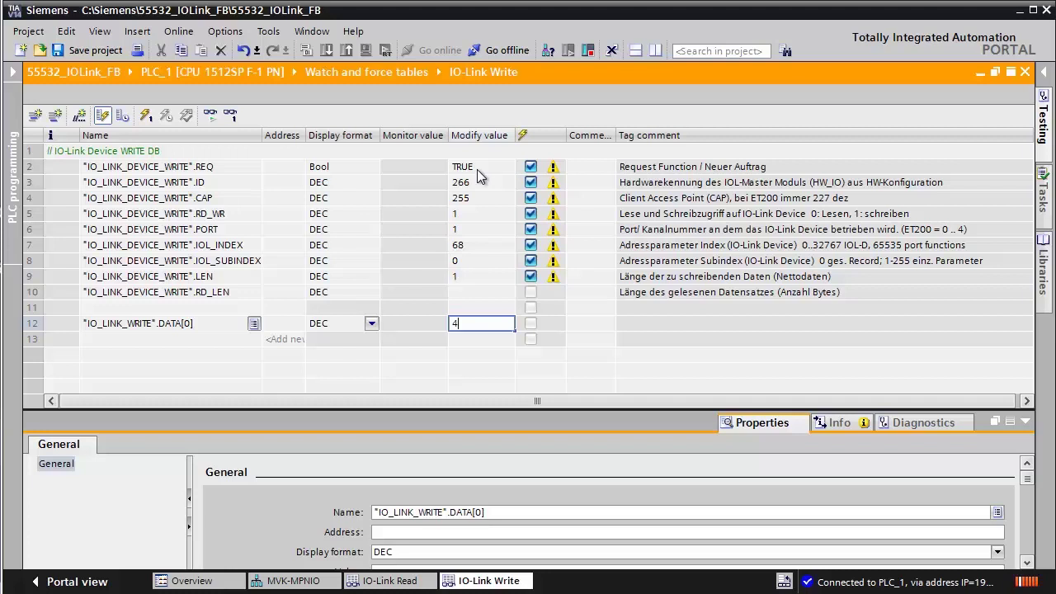
key(Return)
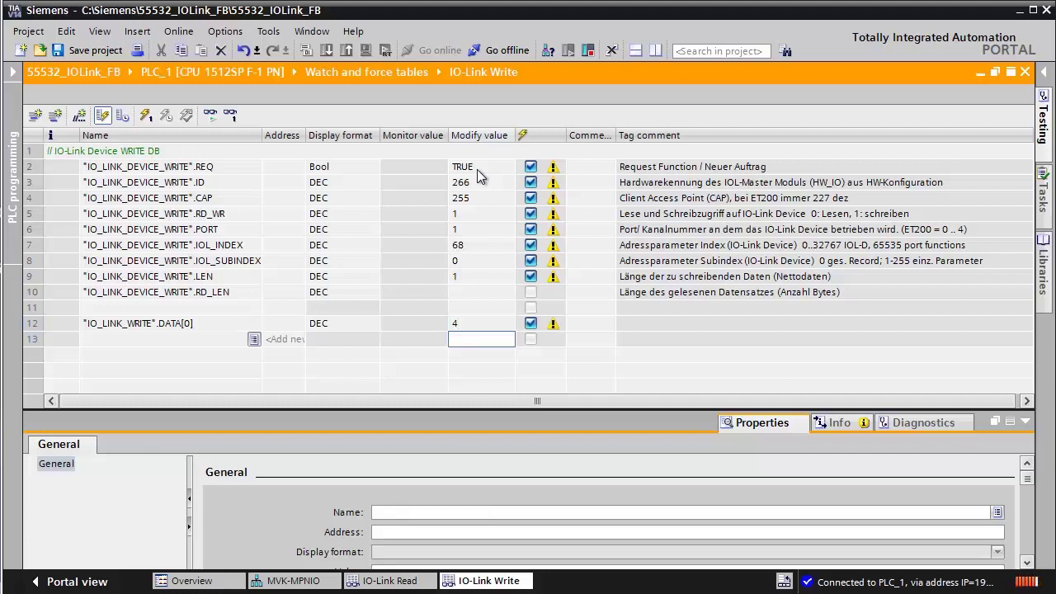
Step: Monitor the Write table and apply the REQ-to-DATA[0] modify values with Modify now
click(210, 116)
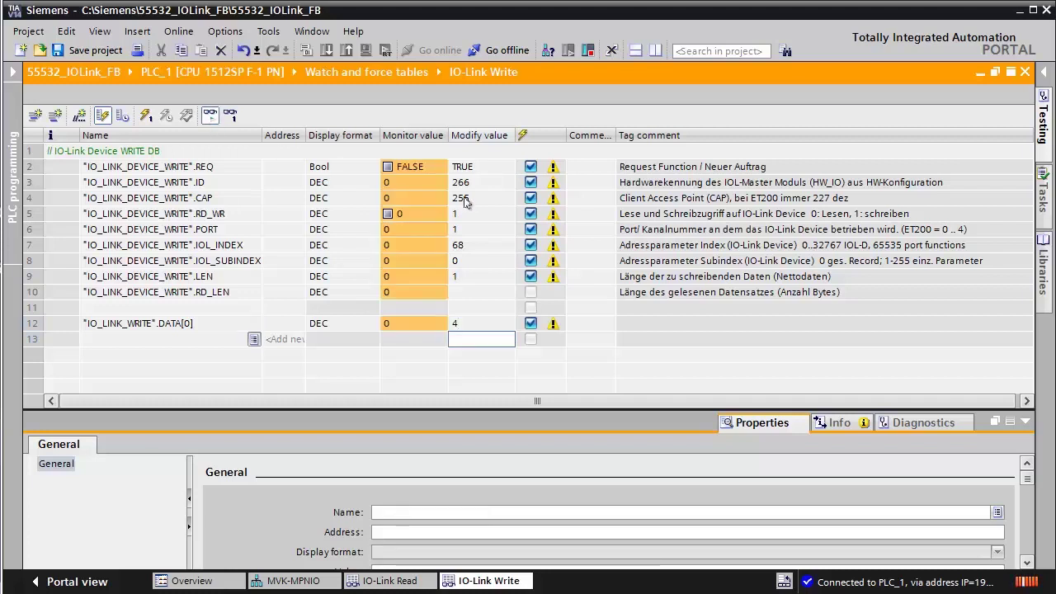
click(473, 168)
shift+click(466, 326)
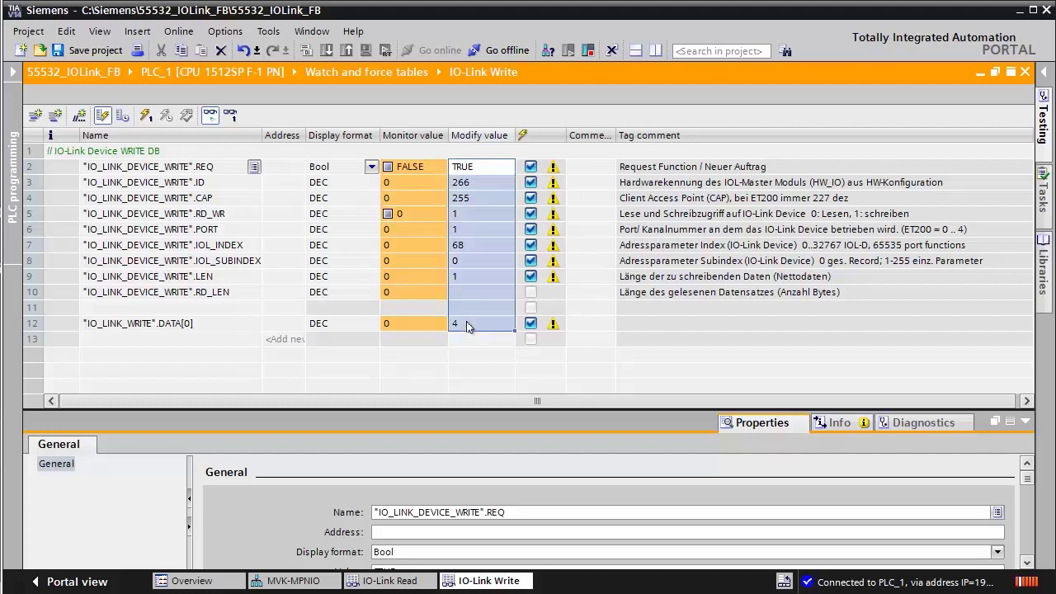
right_click(482, 236)
mouse_move(545, 245)
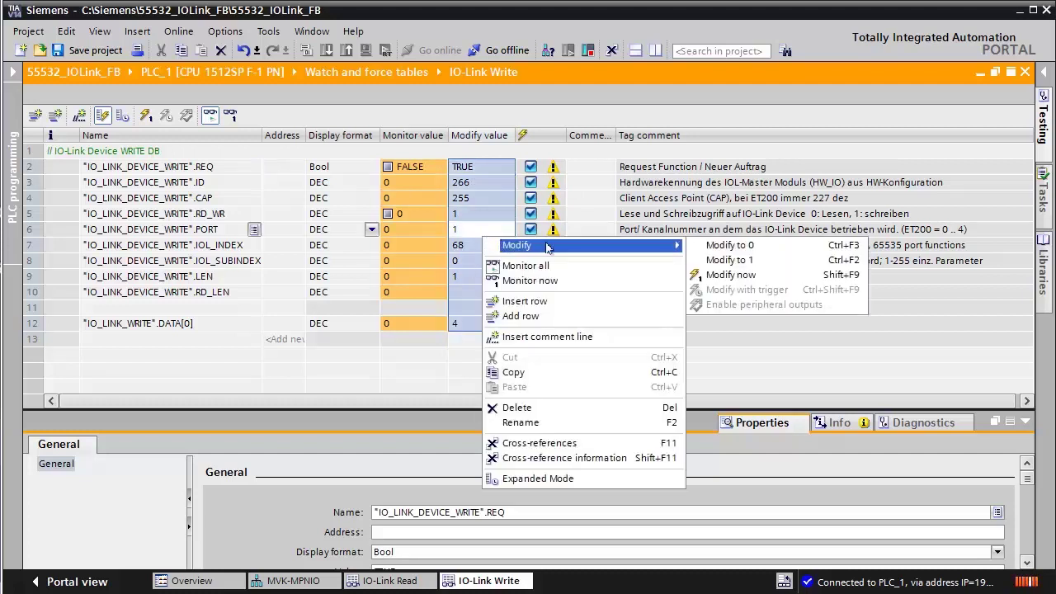
click(729, 274)
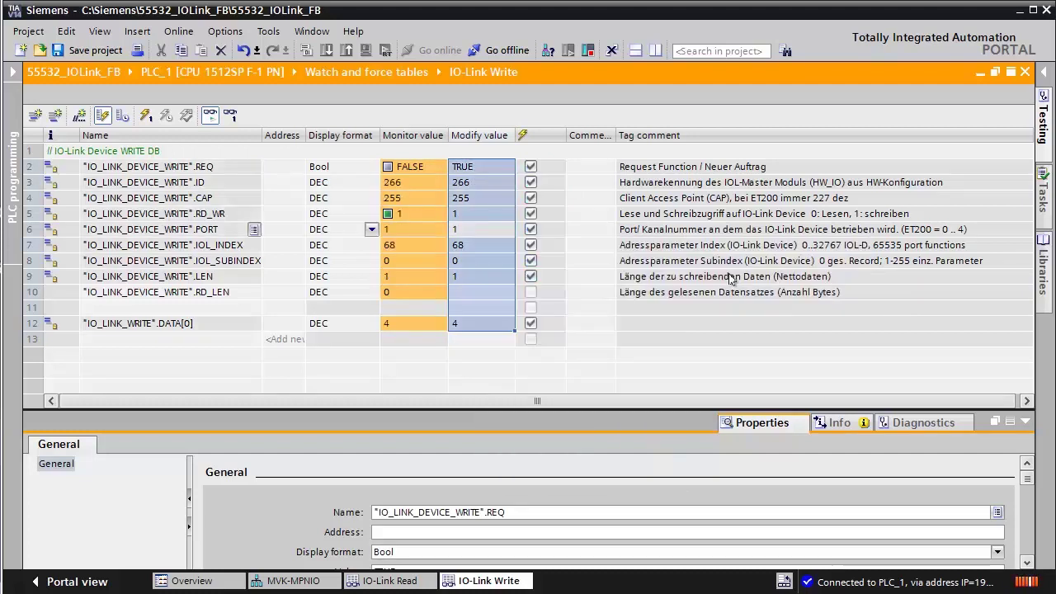
Step: In the IO-Link Read table, modify REQ to 1 so DATA[0] re-reads as 4
click(389, 580)
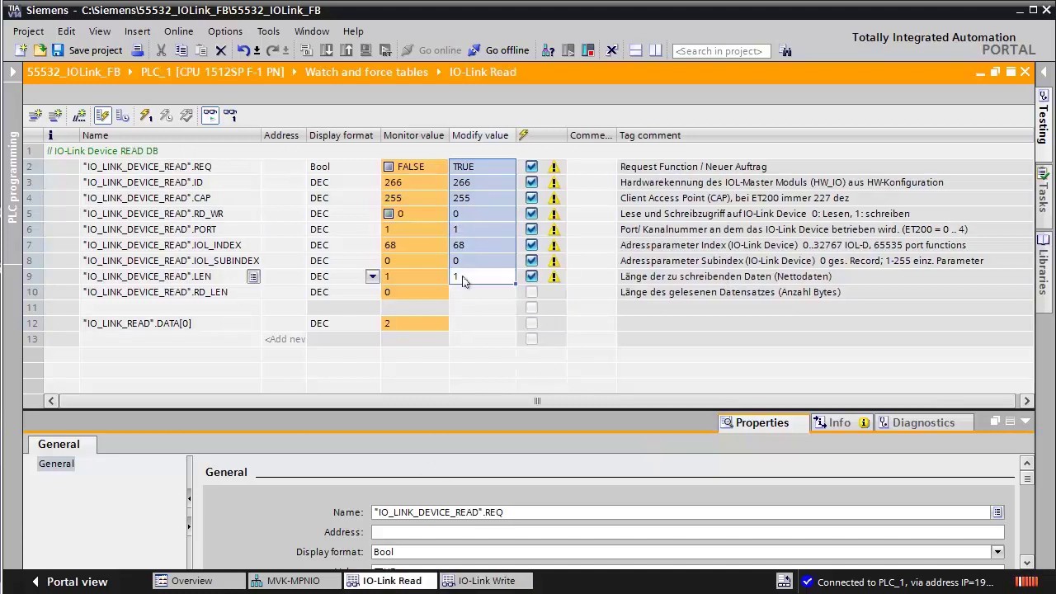
click(482, 169)
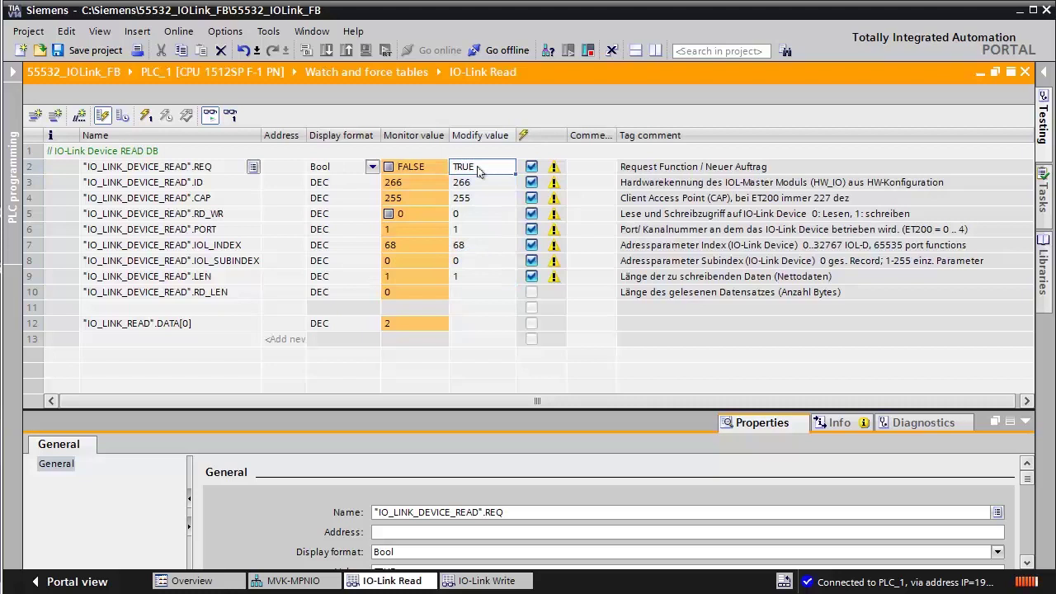
right_click(480, 169)
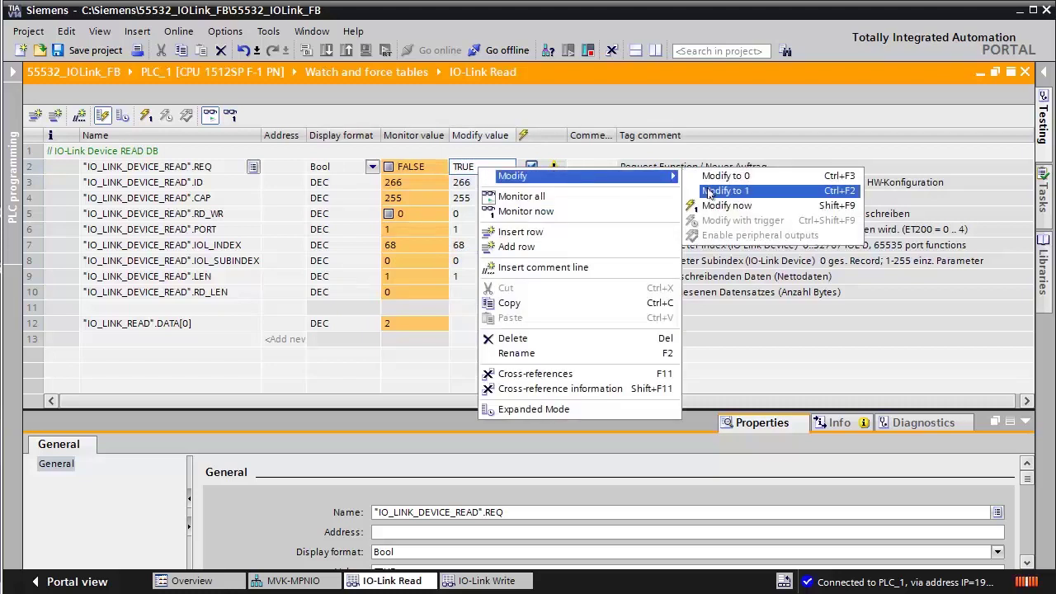
click(708, 192)
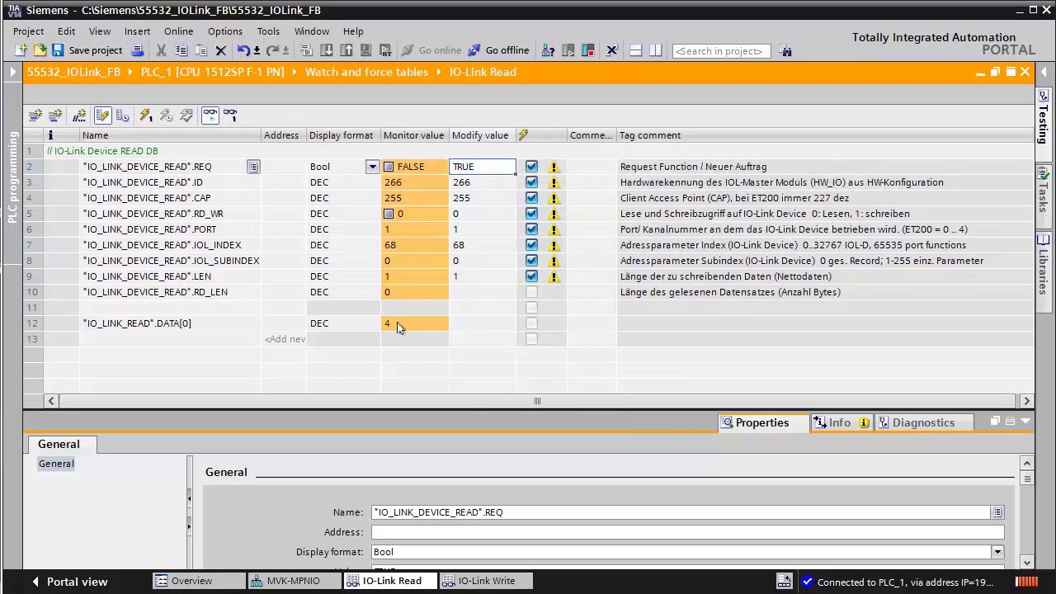